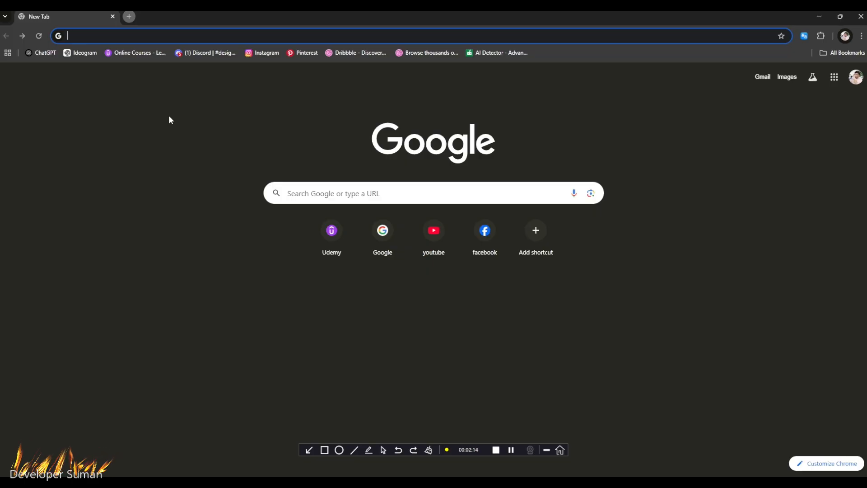
- Search the web for "windows 8 pro iso download" and open the GetMyOS result for Windows 8 Pro
type("windows")
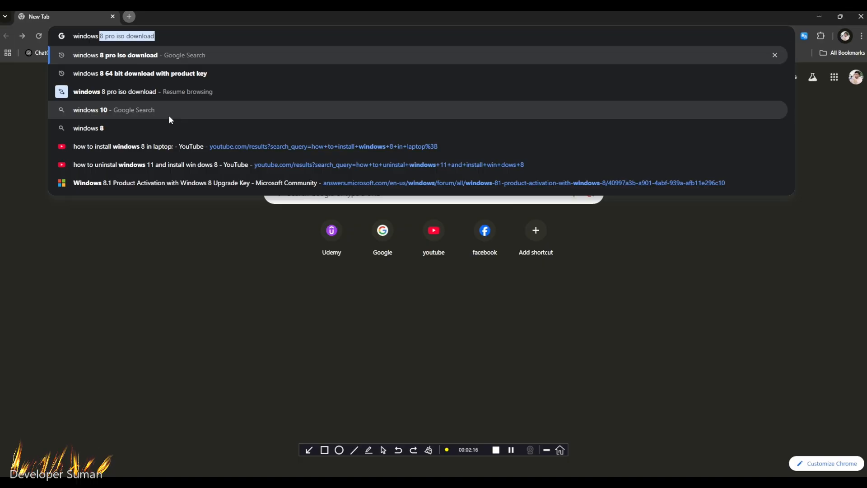
key("Return")
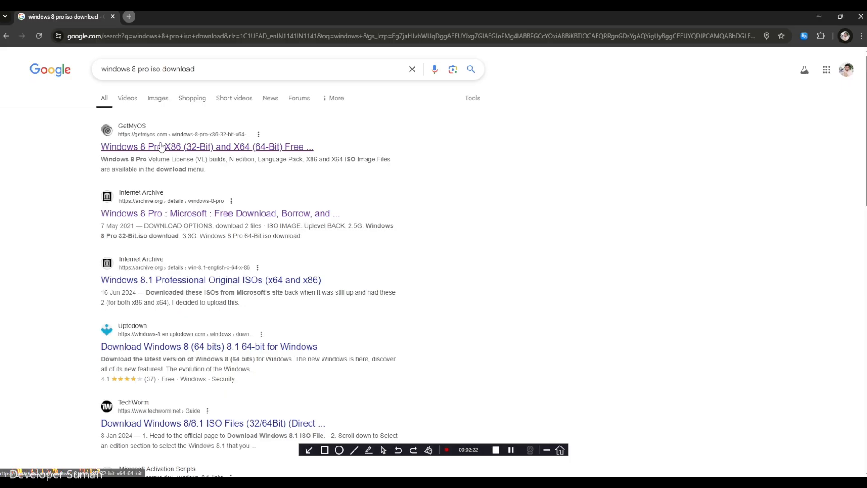
left_click(190, 150)
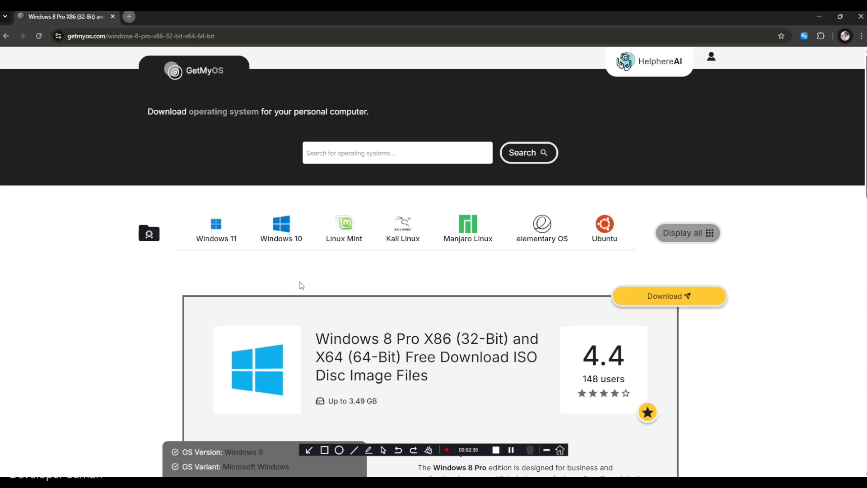
- Open the download selection for Windows 8 Pro on GetMyOS and look through the list of ISO versions
scroll(344, 311, "down", 15)
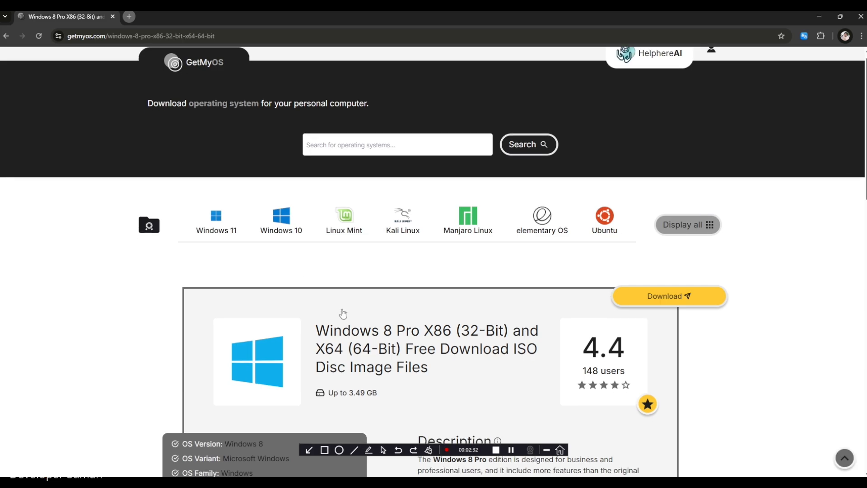
scroll(344, 310, "up", 15)
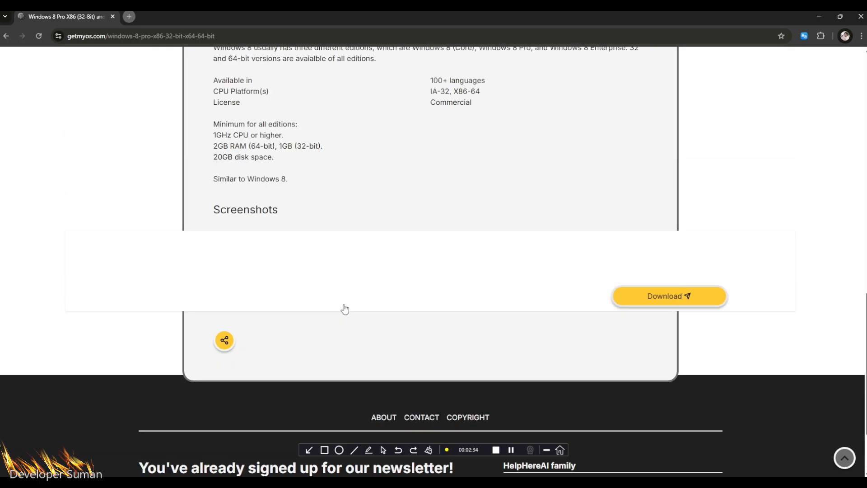
scroll(345, 309, "up", 5)
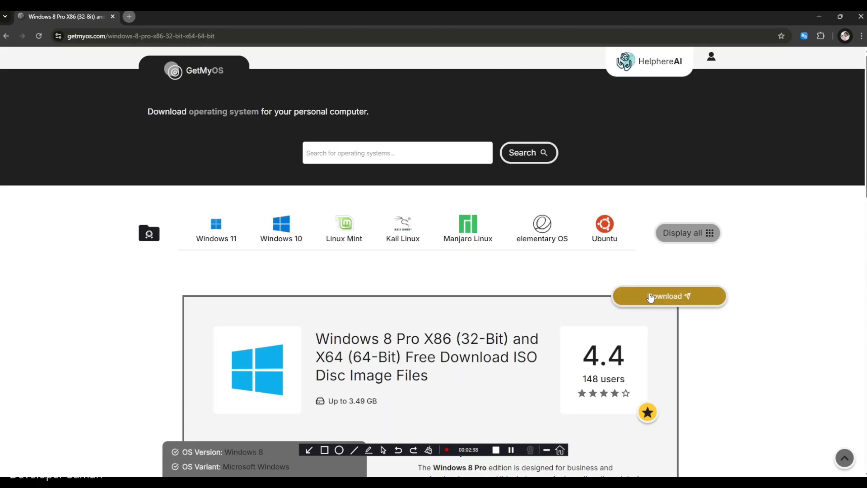
left_click(650, 297)
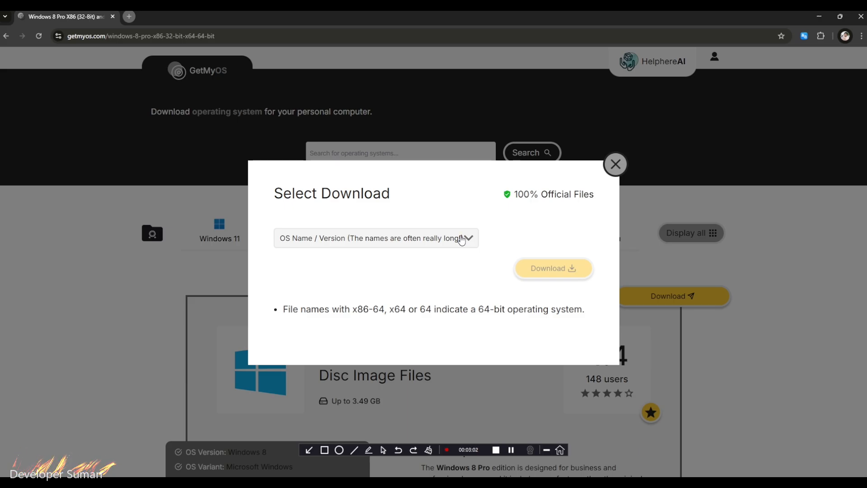
left_click(461, 239)
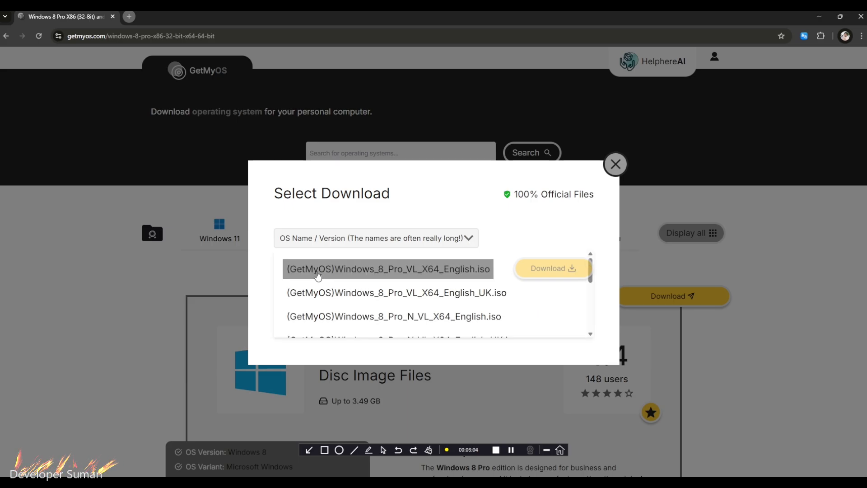
scroll(432, 318, "down", 3)
scroll(418, 287, "up", 5)
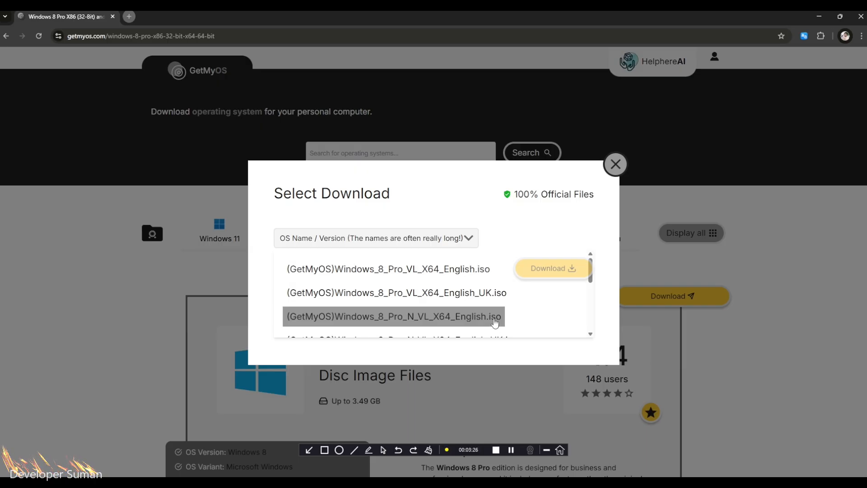
left_click(511, 450)
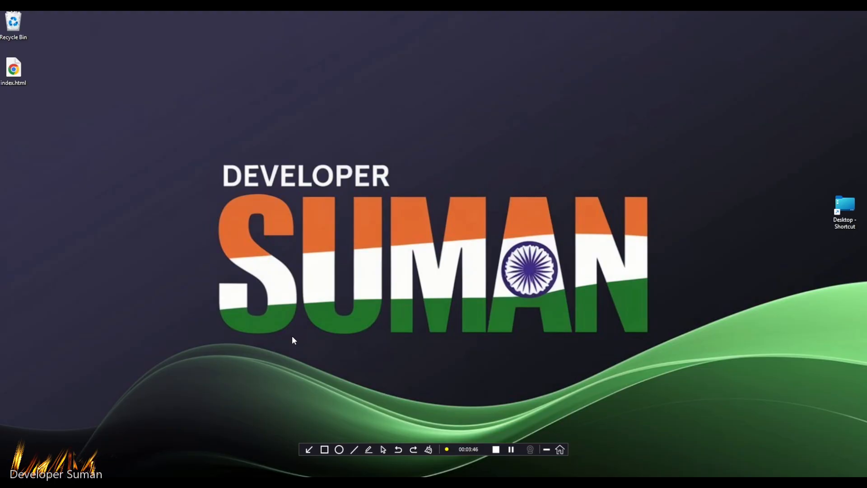
- Open a Command Prompt, run systeminfo, and read through the system details to check the computer's type
key("super+r")
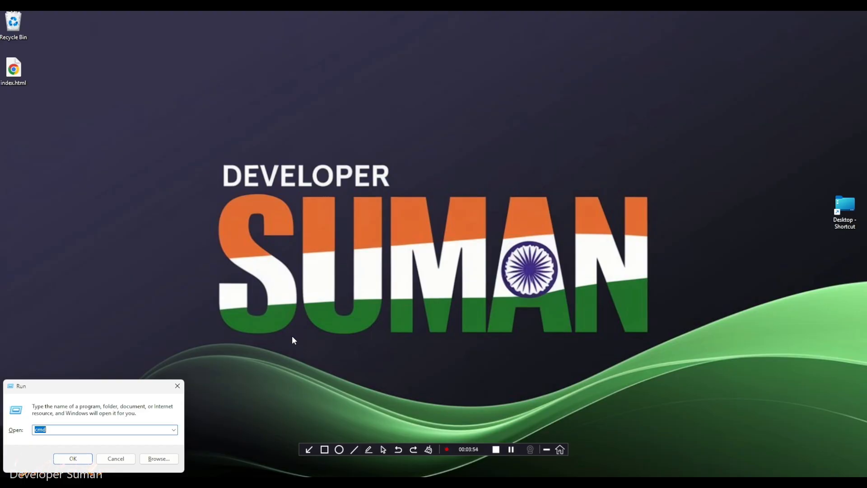
key("Return")
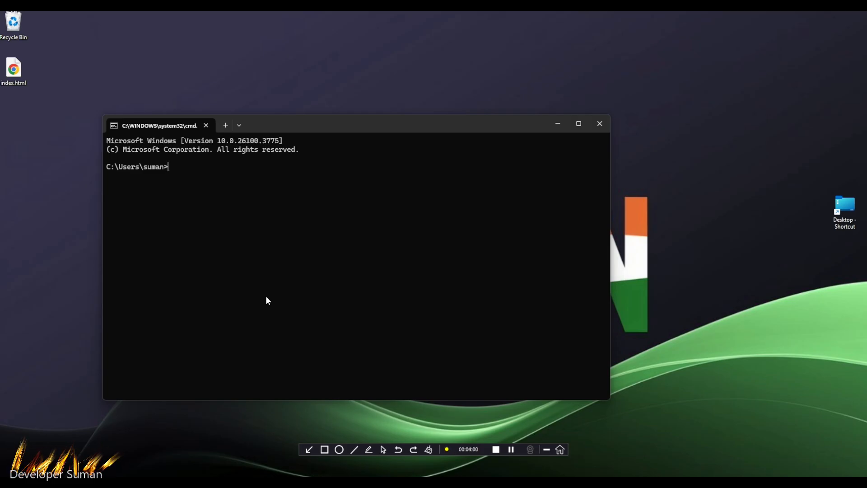
type("system")
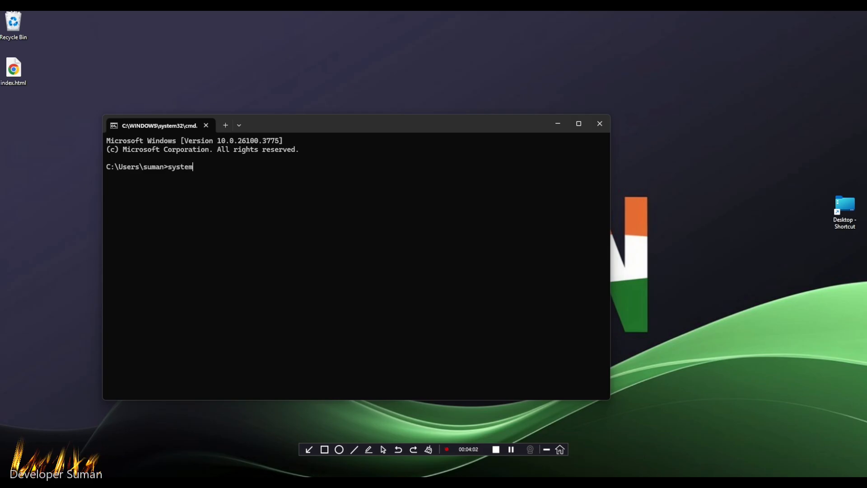
type("info'")
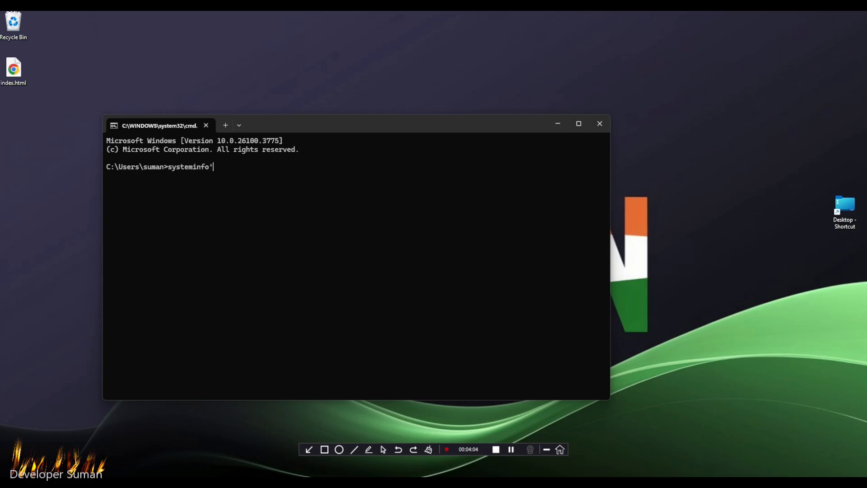
key("Return")
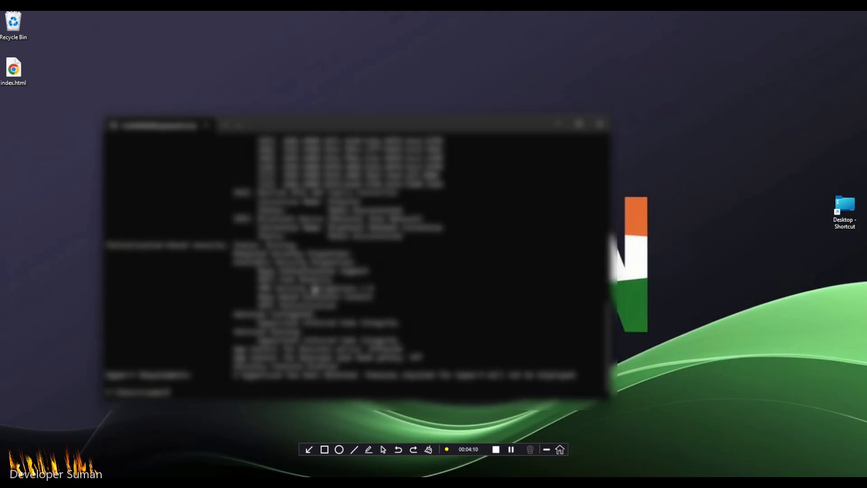
scroll(284, 378, "up", 11)
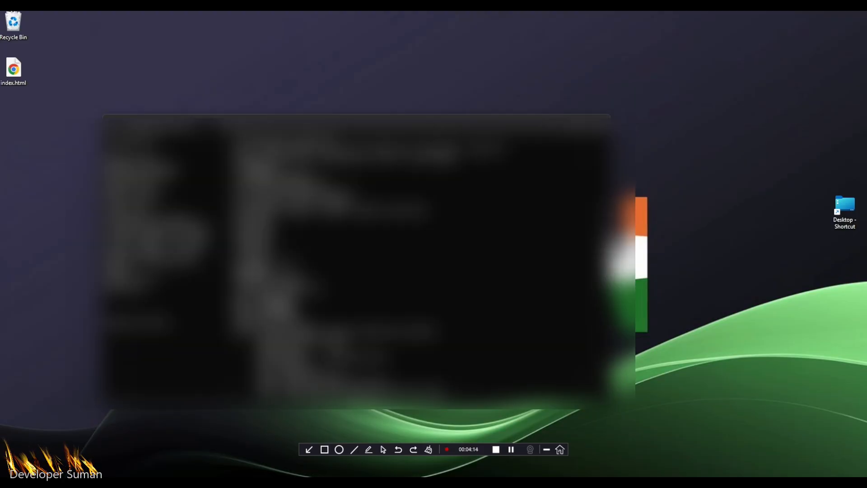
scroll(353, 257, "up", 3)
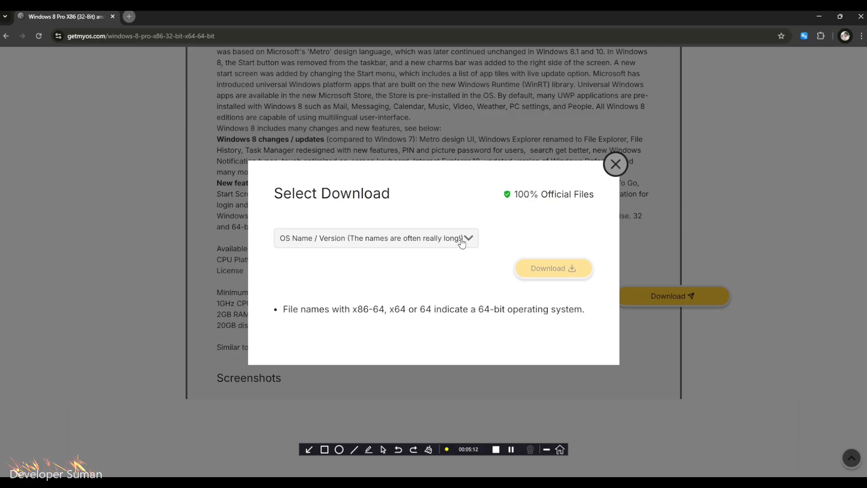
- Back on the GetMyOS page, choose (GetMyOS)Windows_8_Pro_VL_X64_English.iso and download it without the virus scan
left_click(462, 241)
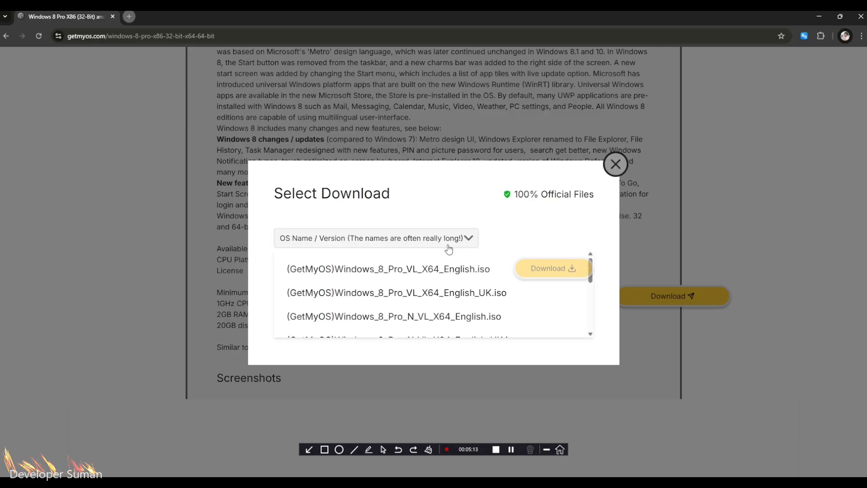
left_click(366, 273)
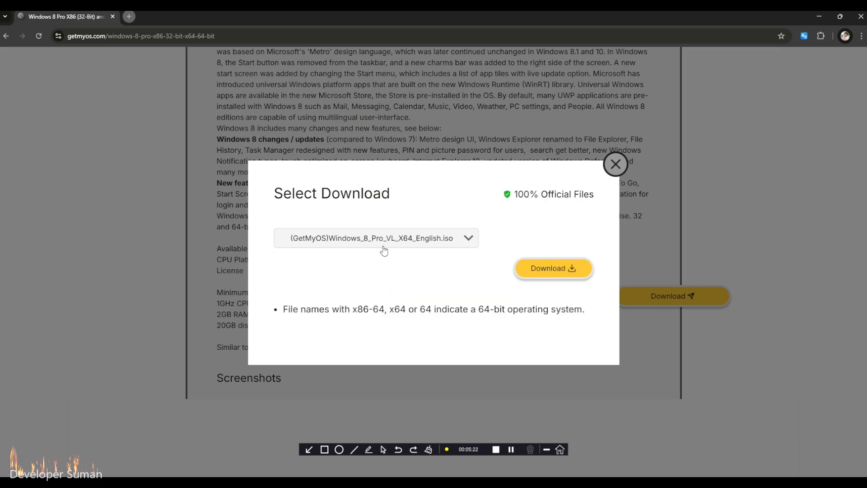
left_click(546, 270)
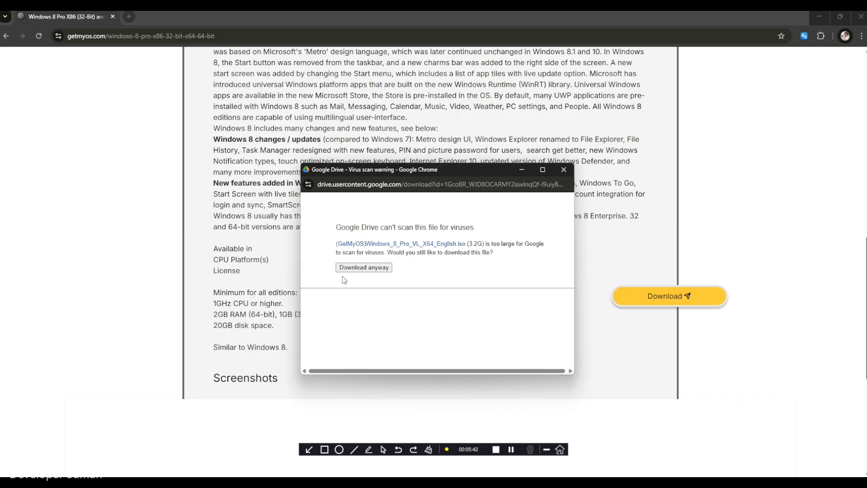
left_click(367, 268)
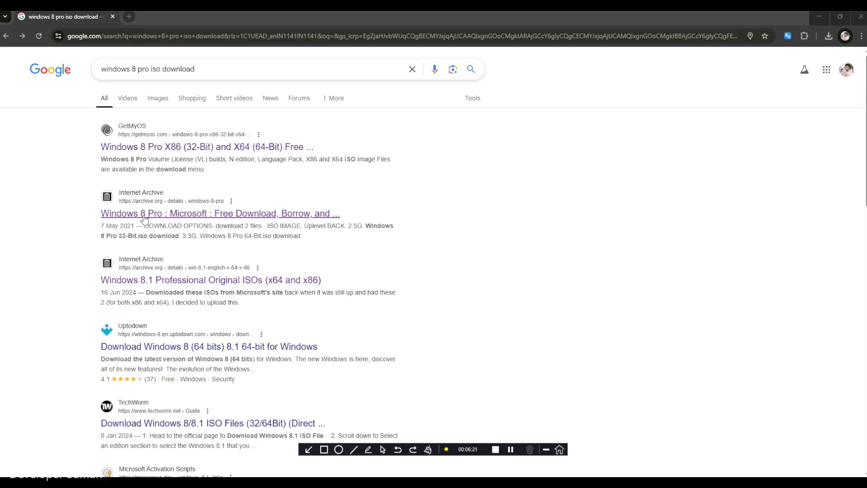
- Open the Internet Archive search result for Windows 8 Pro and examine the item's details and ISO image files
left_click(171, 218)
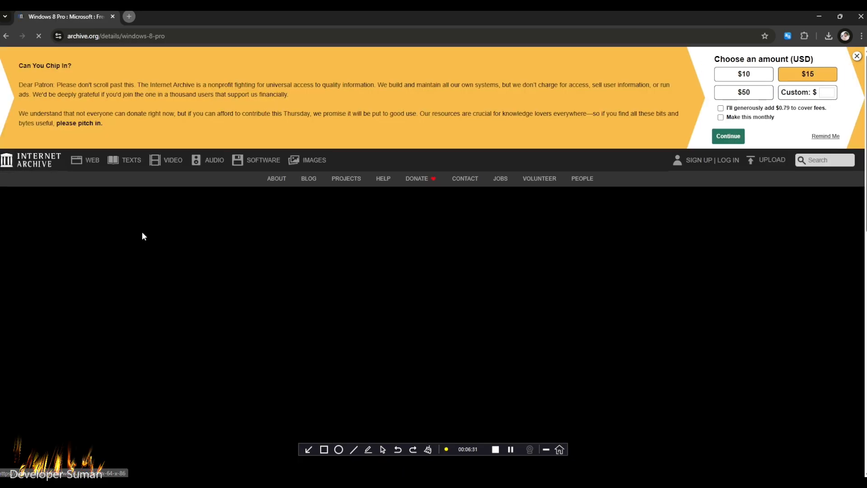
scroll(343, 290, "down", 9)
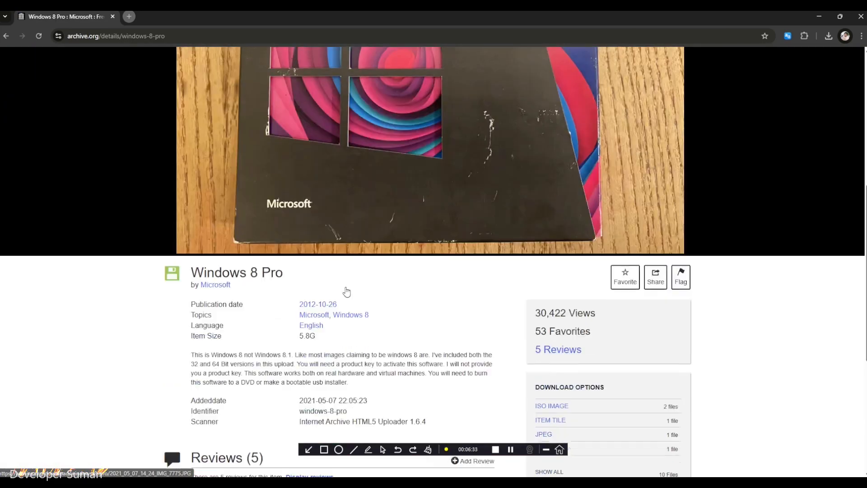
scroll(350, 291, "up", 2)
scroll(350, 290, "up", 7)
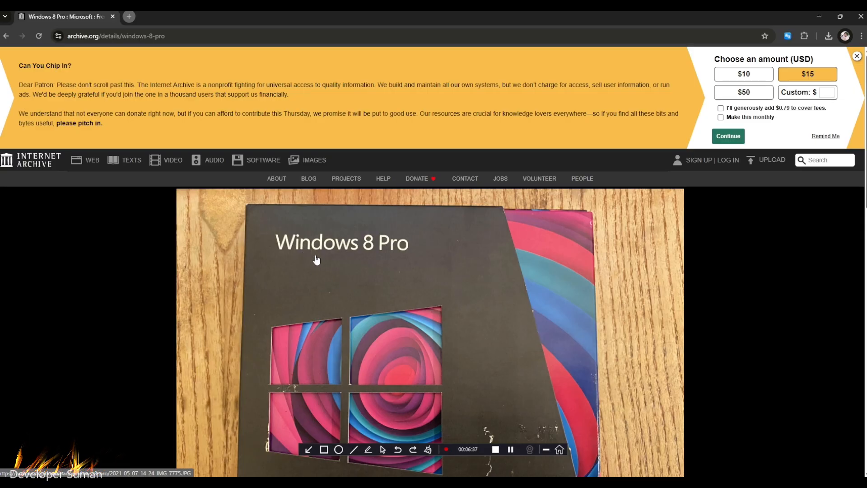
scroll(316, 260, "down", 5)
scroll(315, 262, "down", 4)
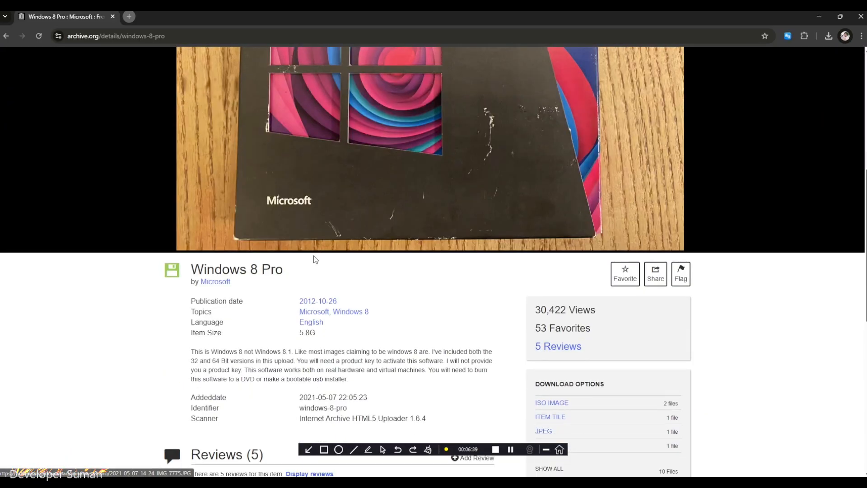
scroll(368, 296, "down", 3)
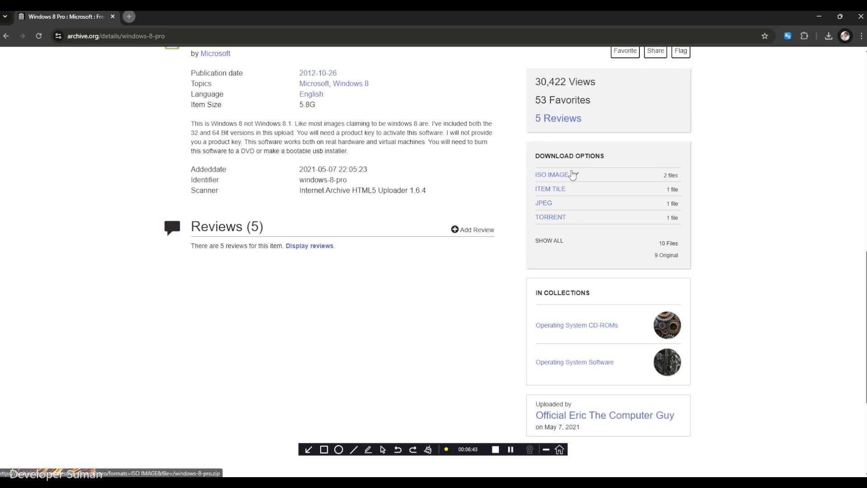
left_click(565, 175)
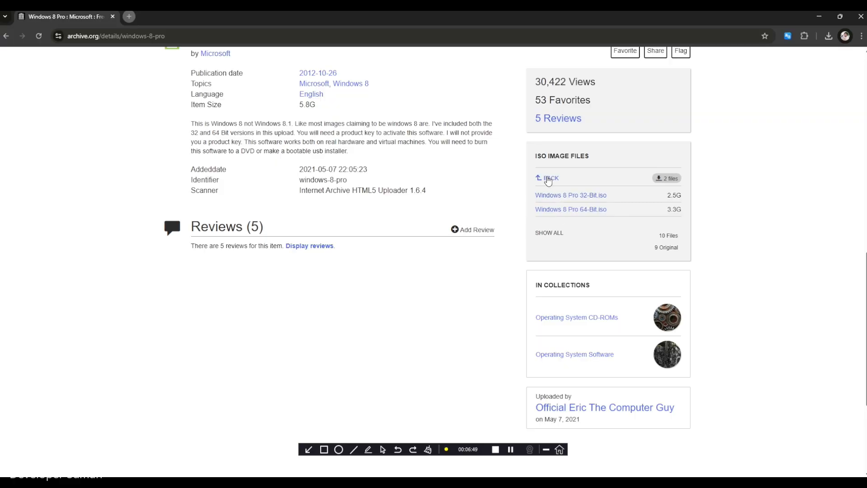
left_click(548, 178)
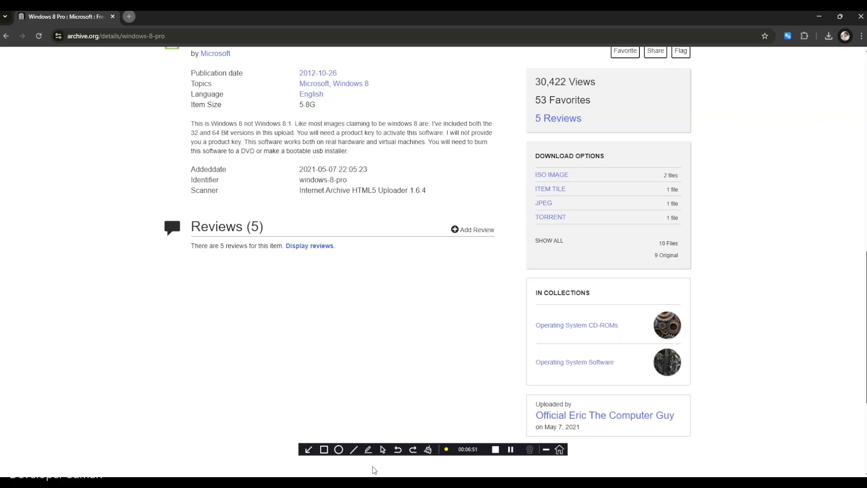
- Outline the Download Options box with a rectangle annotation, clear the annotation, and return to the normal pointer
left_click(325, 452)
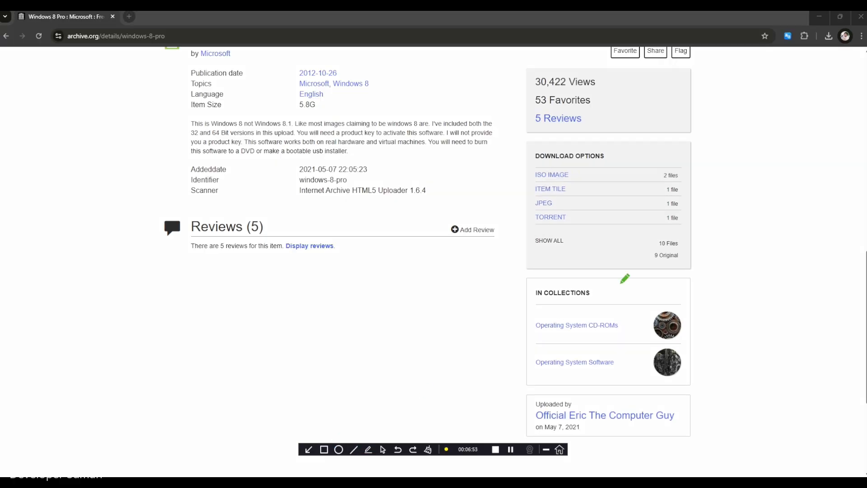
mouse_move(519, 135)
left_mouse_down()
mouse_move(585, 263)
mouse_move(602, 273)
mouse_move(698, 271)
left_mouse_up()
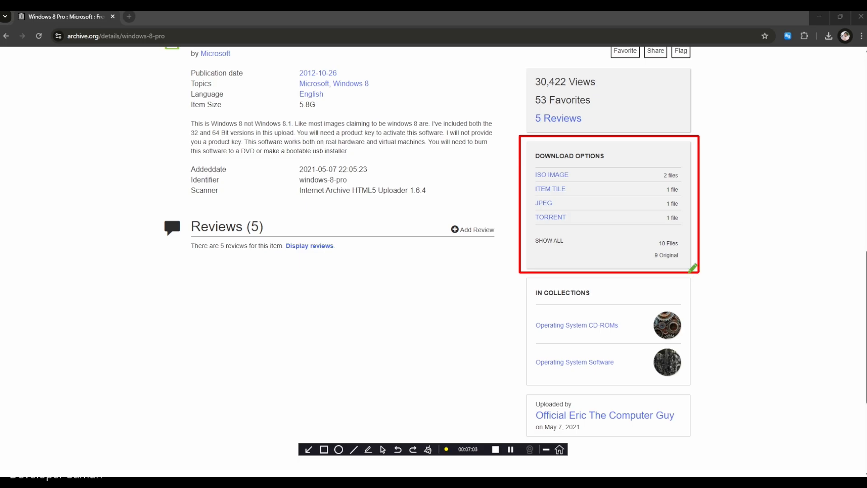
left_click(429, 450)
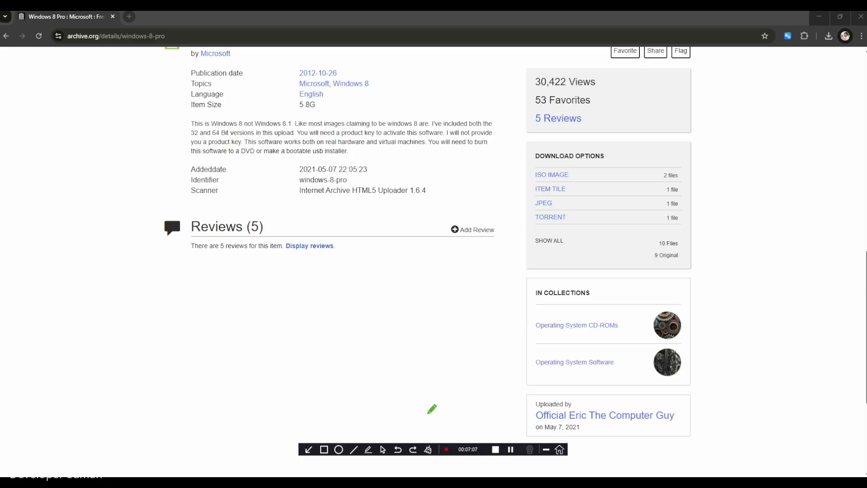
left_click(383, 450)
- Download Windows 8 Pro 64-Bit.iso from the ISO image files and check its progress in the recent download history
left_click(556, 176)
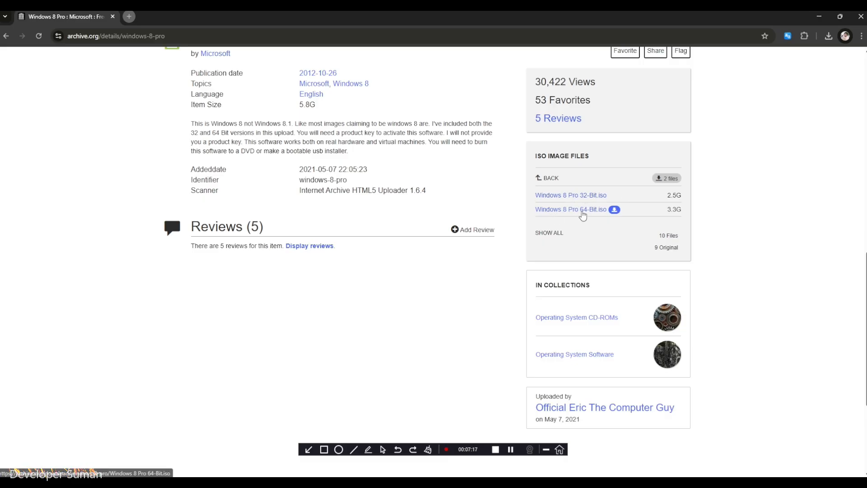
left_click(583, 210)
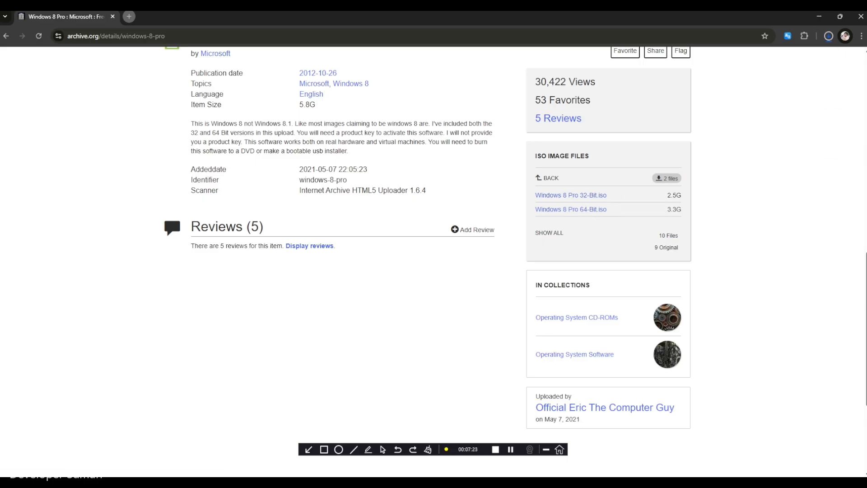
left_click(827, 38)
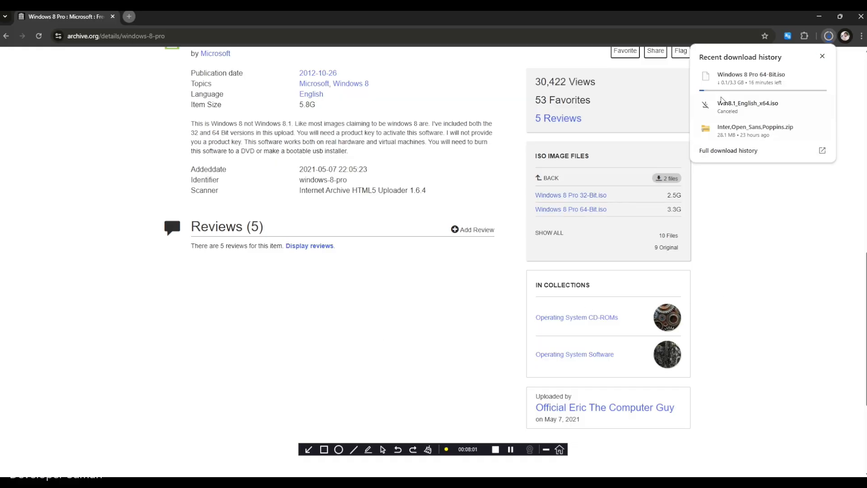
mouse_move(747, 87)
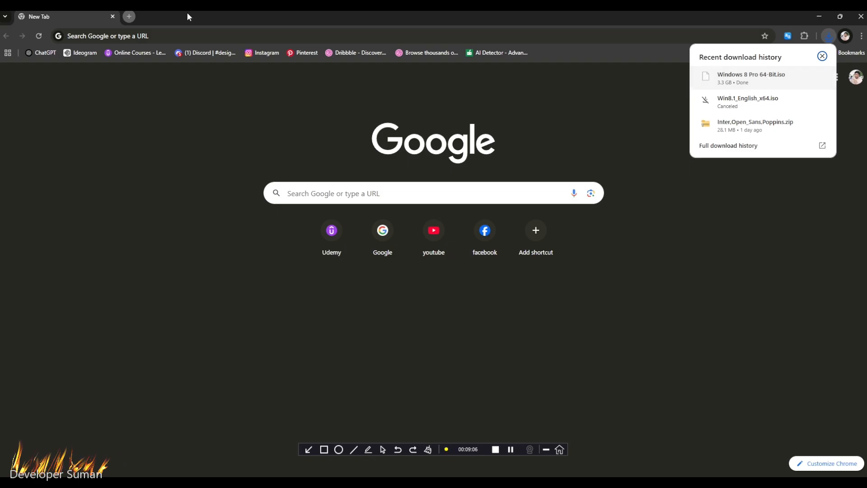
- Search Google for "rufos" in a new tab and open the official Rufus website from the results
left_click(130, 17)
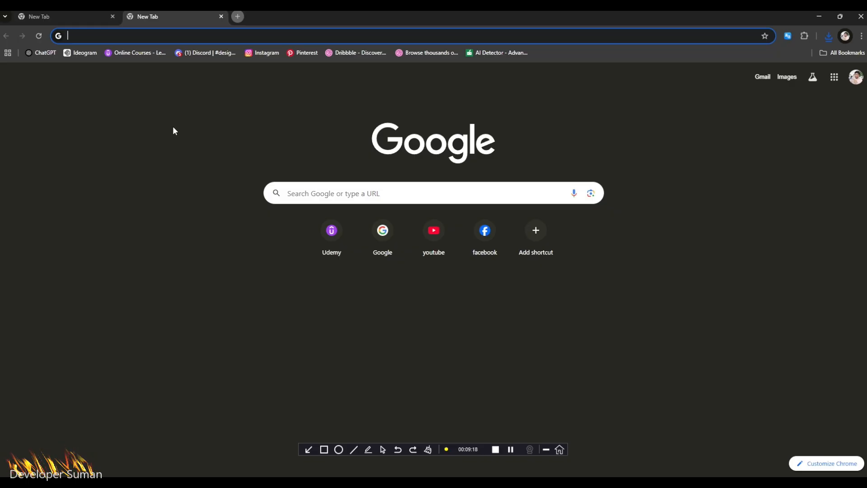
type("ru")
key("Return")
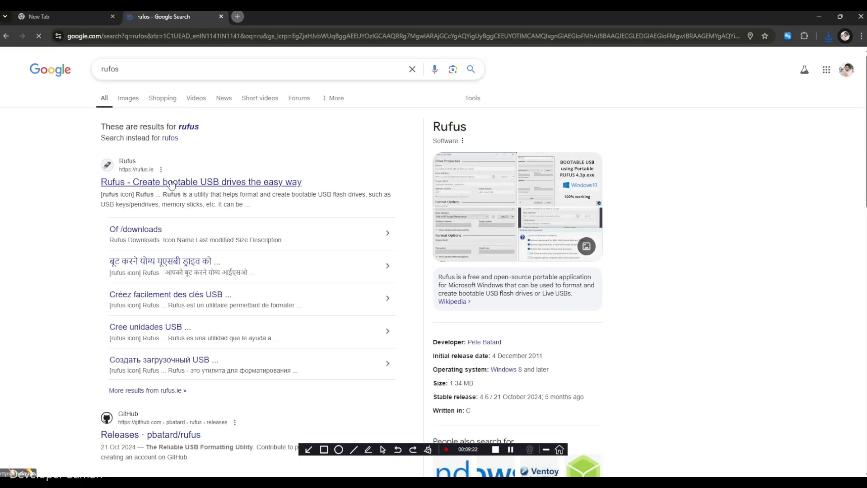
left_click(175, 183)
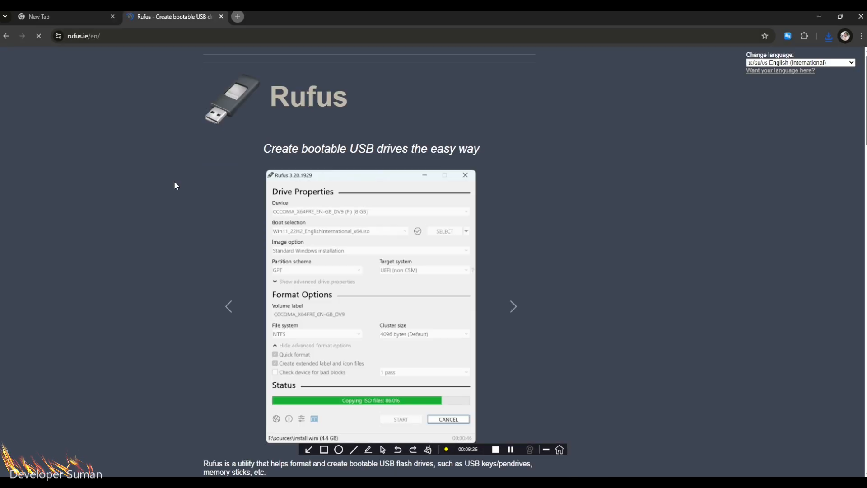
- Find the latest releases on the Rufus page and download rufus-4.7.exe, the standard Windows x64 version
scroll(373, 323, "down", 10)
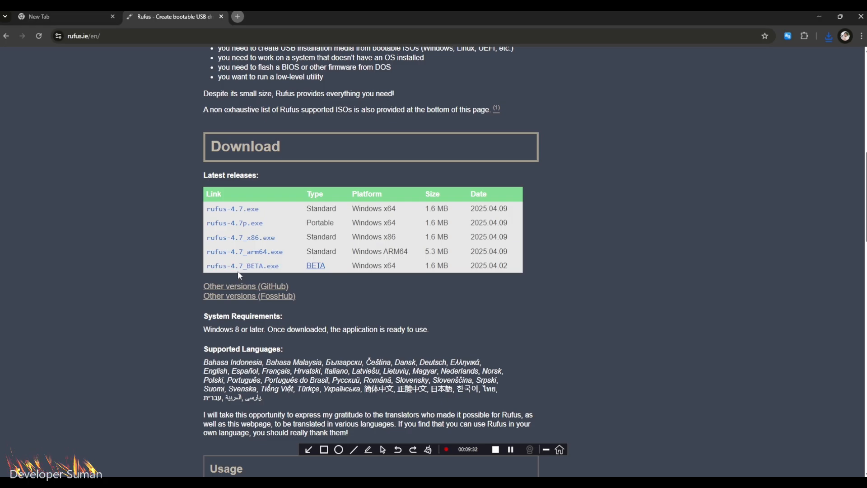
scroll(294, 307, "down", 15)
scroll(294, 307, "down", 10)
scroll(298, 308, "up", 5)
scroll(300, 309, "up", 20)
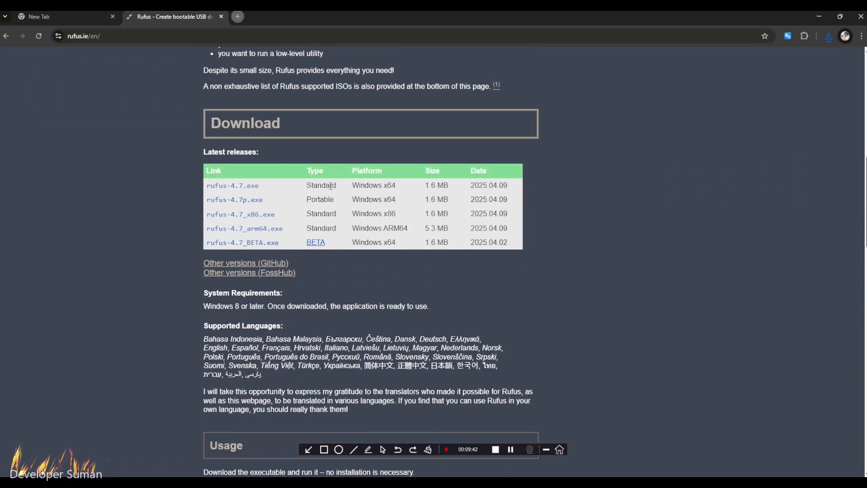
left_click(234, 189)
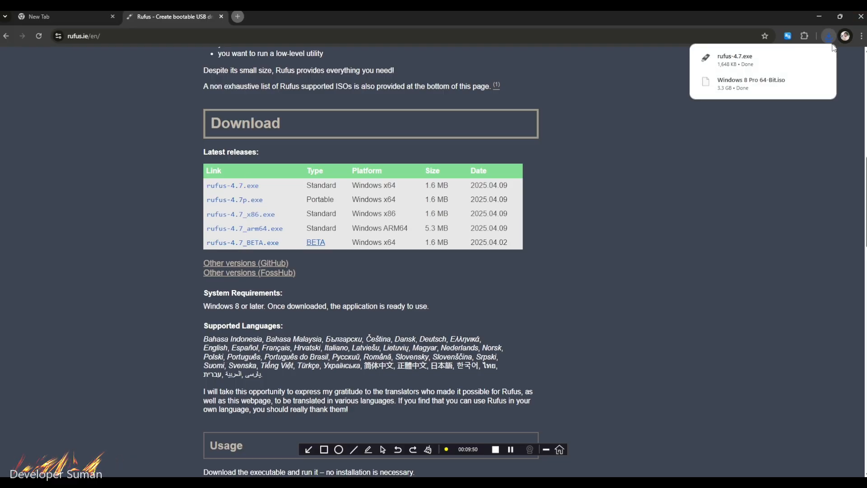
- Show the downloaded rufus-4.7.exe in the Downloads folder and leave the file unselected
left_click(800, 58)
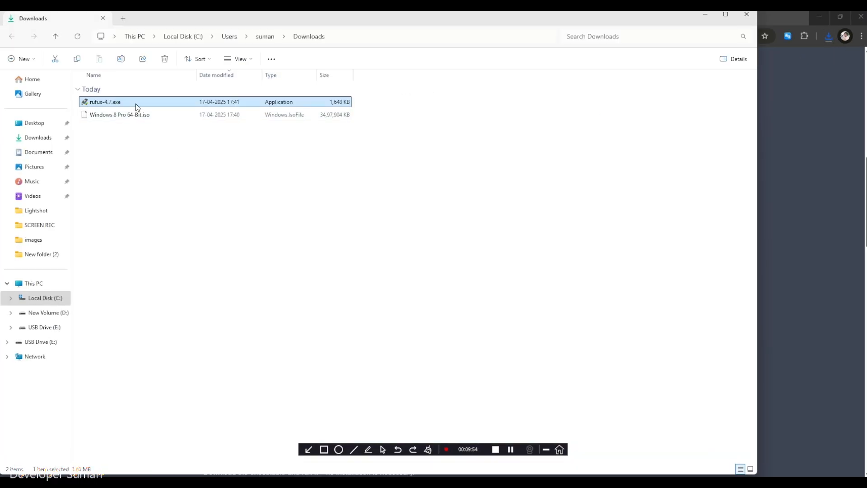
right_click(136, 104)
left_click(112, 159)
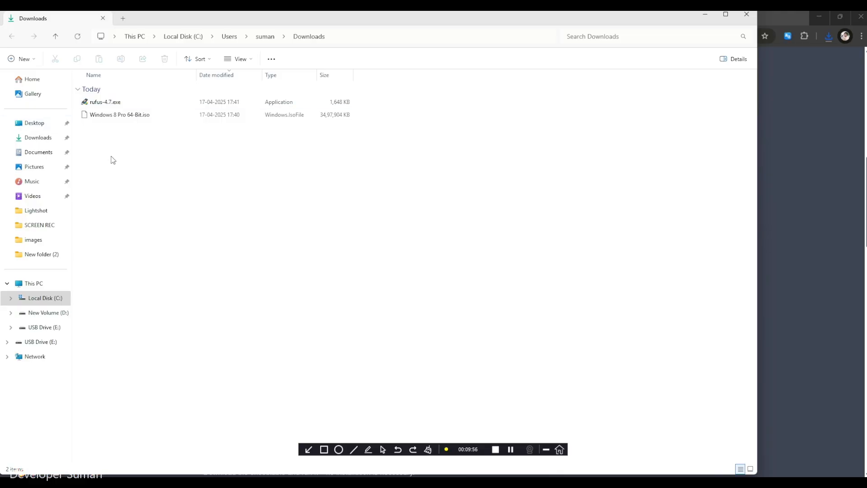
- Outline the rufus-4.7.exe icon with a rectangle annotation, then clear all annotations and restore the normal pointer
left_click(327, 452)
left_click_drag(80, 97, 92, 108)
left_click_drag(330, 352, 334, 385)
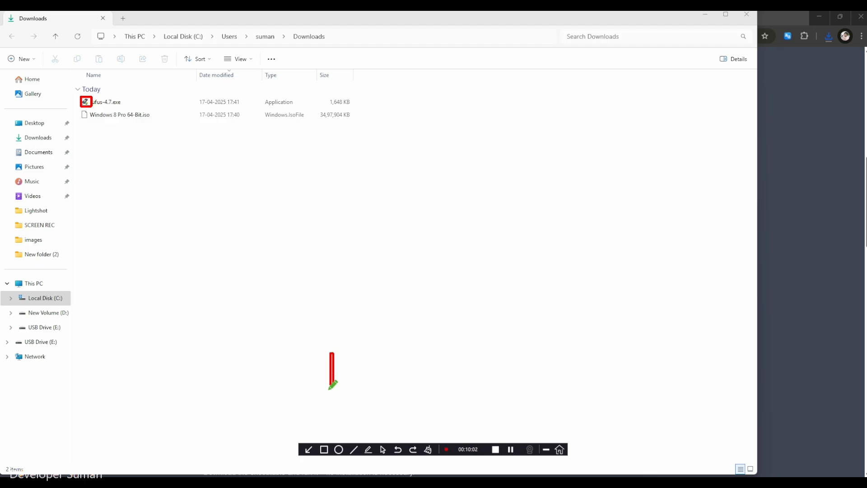
left_click(428, 449)
left_click(383, 449)
- Run rufus-4.7.exe as administrator and decline its online update checks
left_click(116, 103)
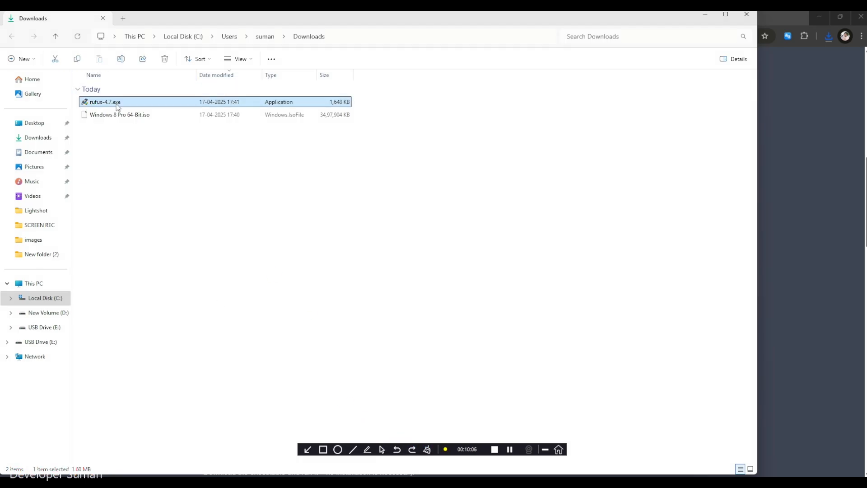
right_click(117, 106)
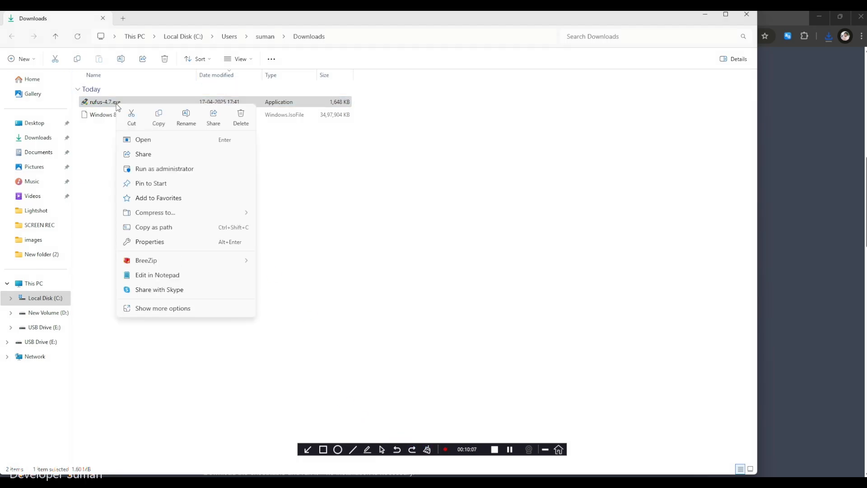
left_click(144, 170)
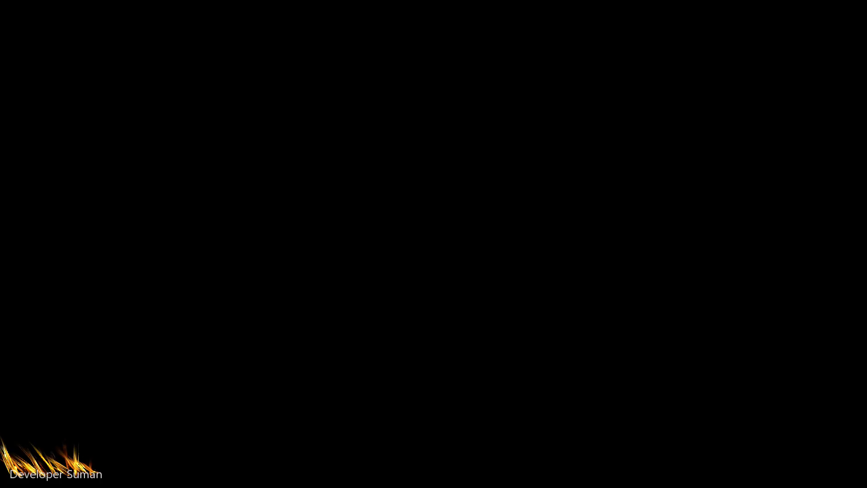
left_click(374, 327)
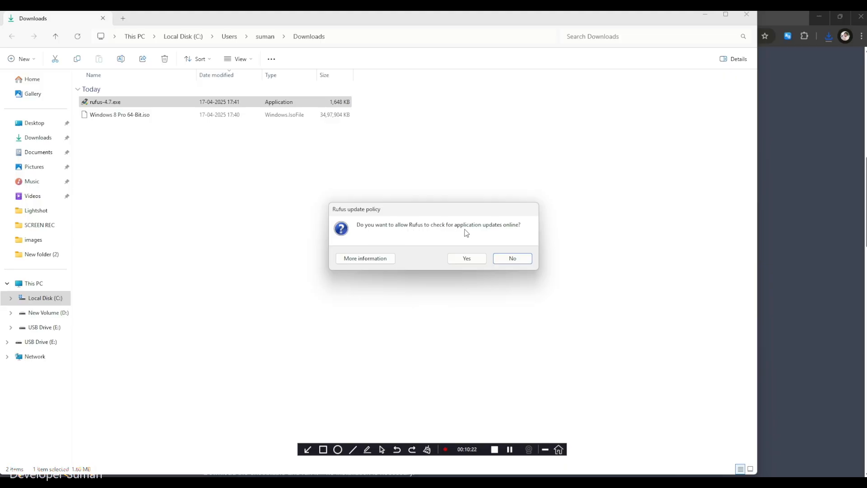
left_click(513, 259)
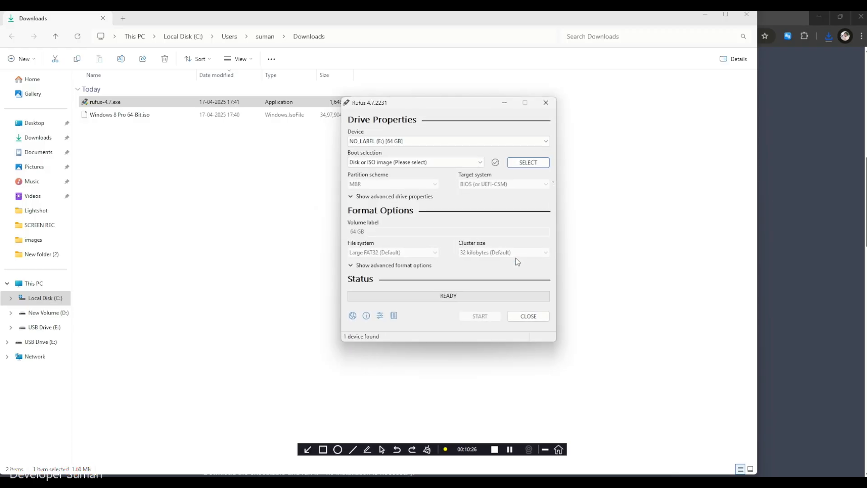
- Keep NO_LABEL (E:) [64 GB] as the device and load Windows 8 Pro 64-Bit.iso from Downloads as the boot image
left_click(383, 143)
left_click(382, 145)
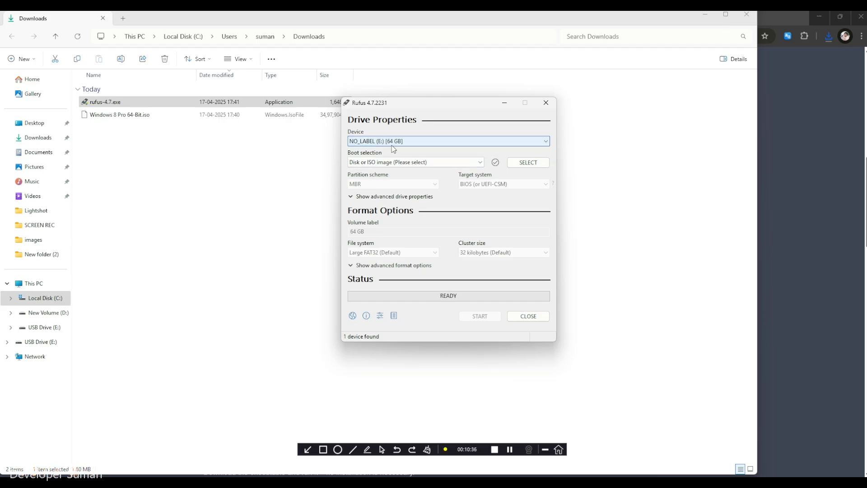
left_click(376, 165)
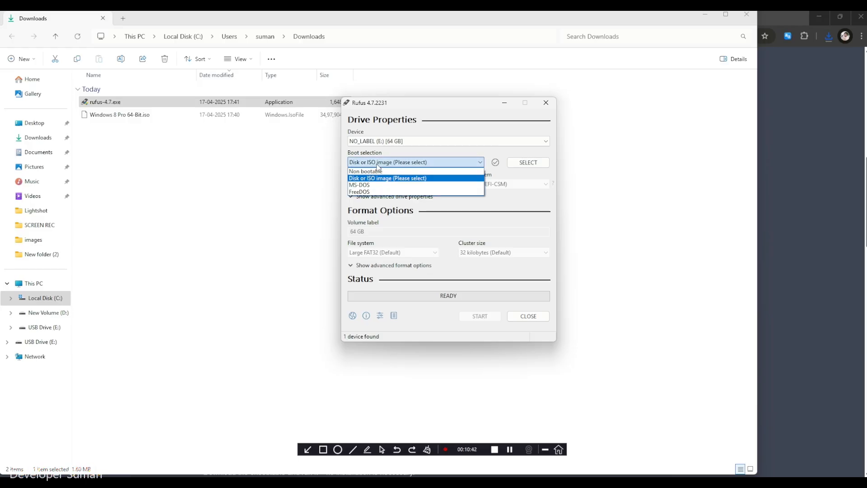
left_click(378, 164)
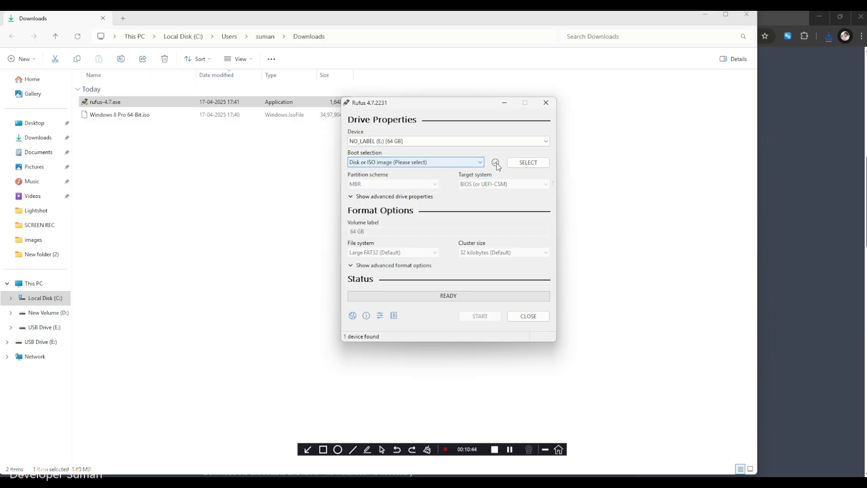
left_click(523, 165)
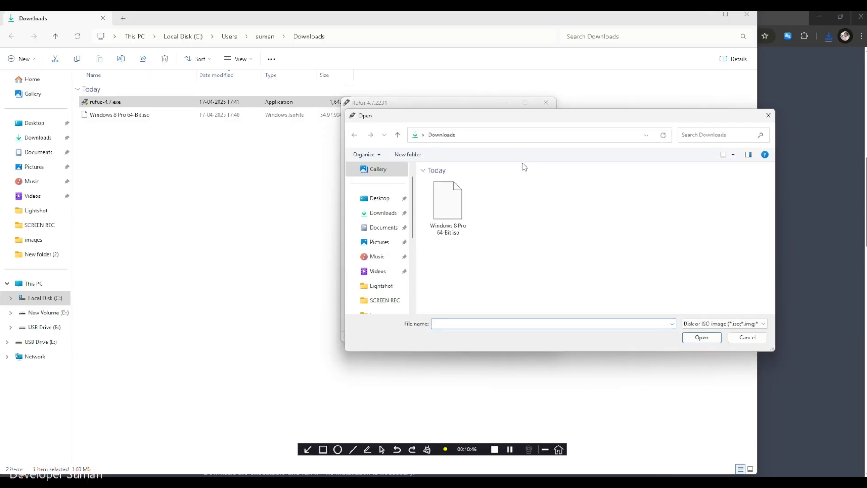
left_click(443, 204)
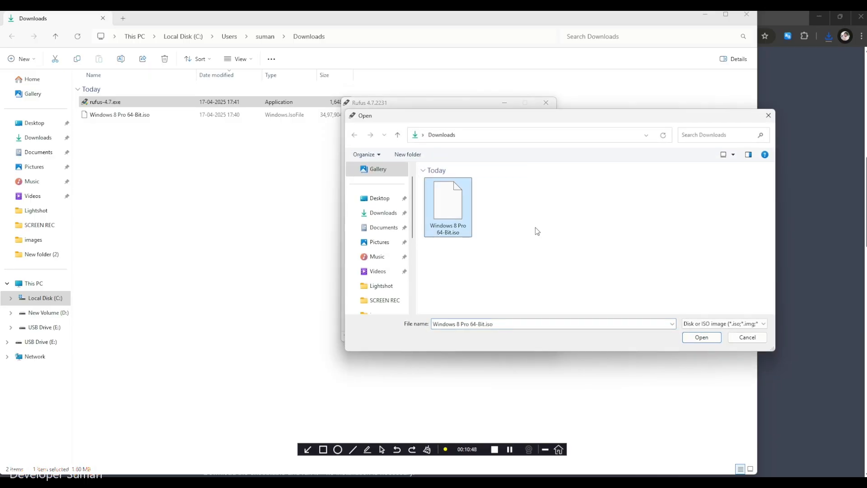
left_click(707, 340)
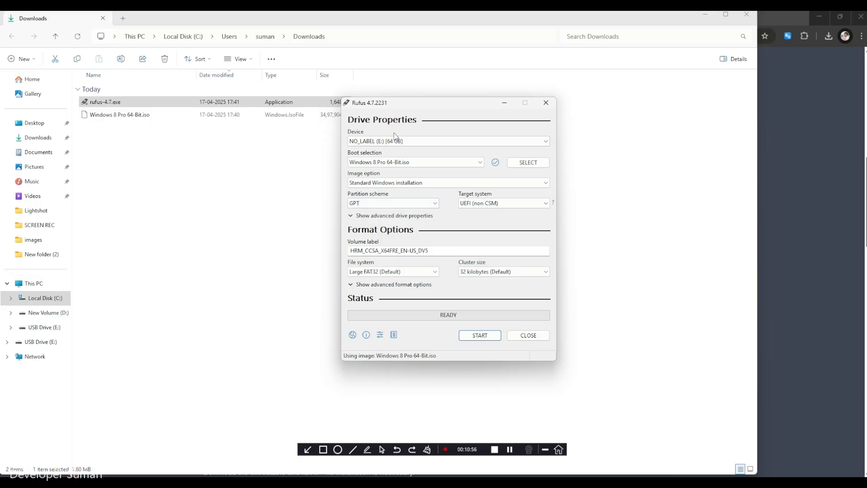
- Start writing the Windows 8 Pro image to the USB drive, accepting the revoked bootloader and data destruction warnings
left_click(471, 338)
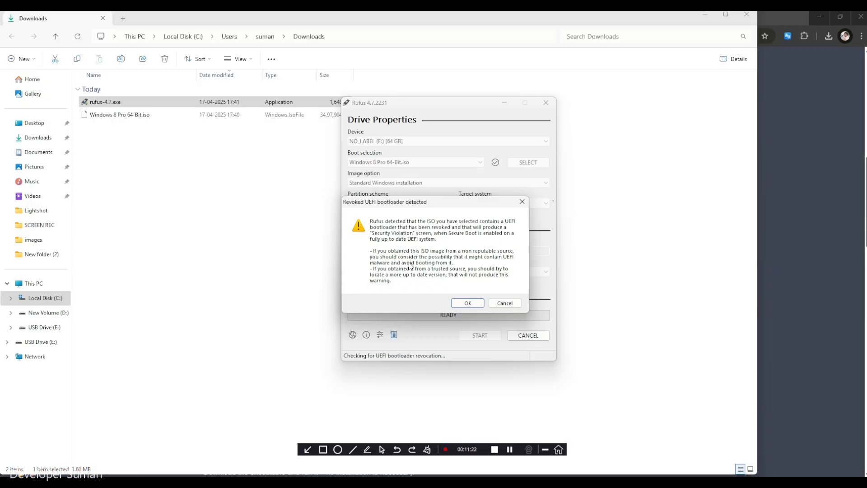
left_click(459, 304)
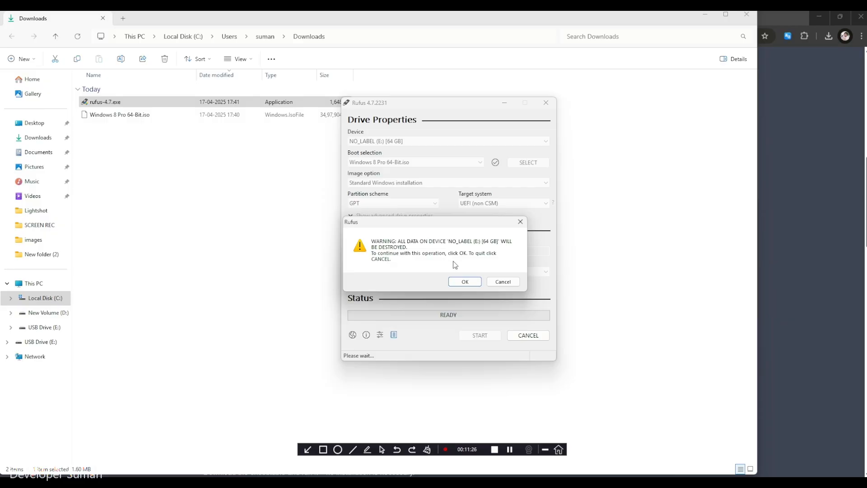
left_click(463, 281)
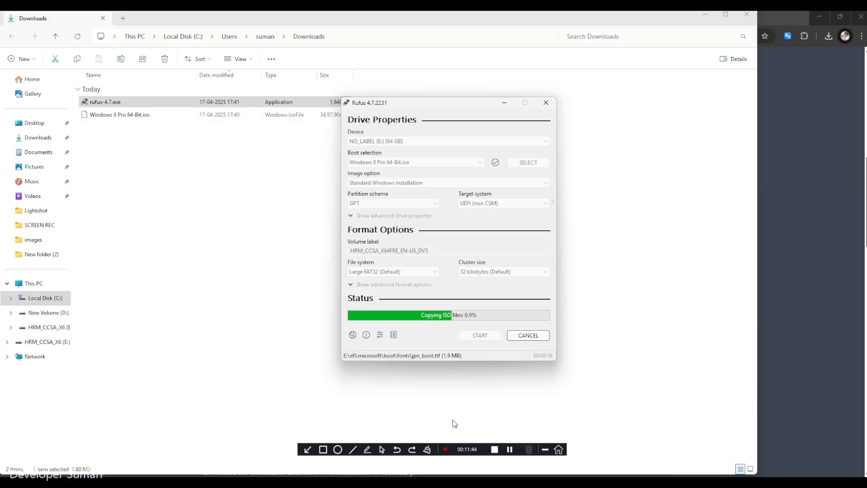
- Switch to Chrome, replace the Rufus page with a new tab, and look up "asus boot menu key", reading the full AI Overview
key("alt+Tab")
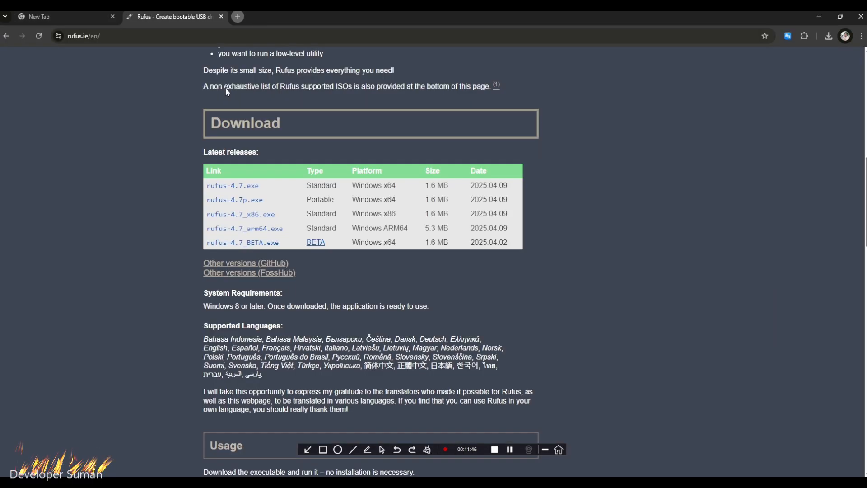
left_click(240, 15)
left_click(221, 15)
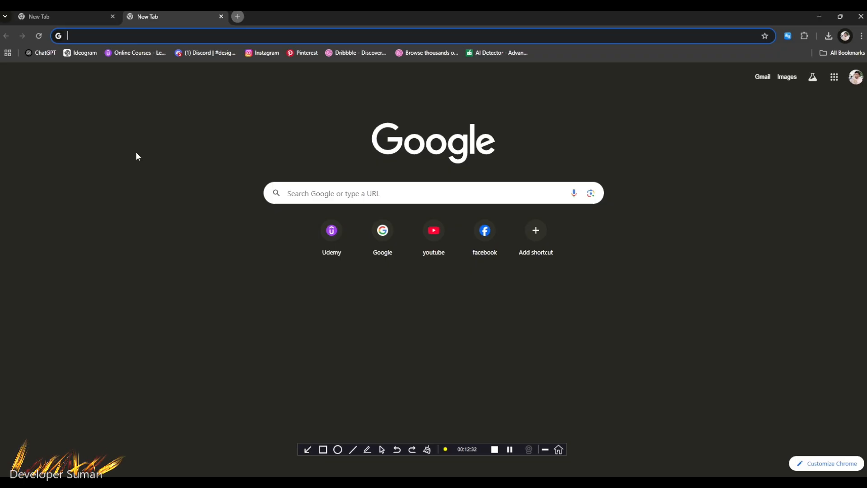
type("asus book")
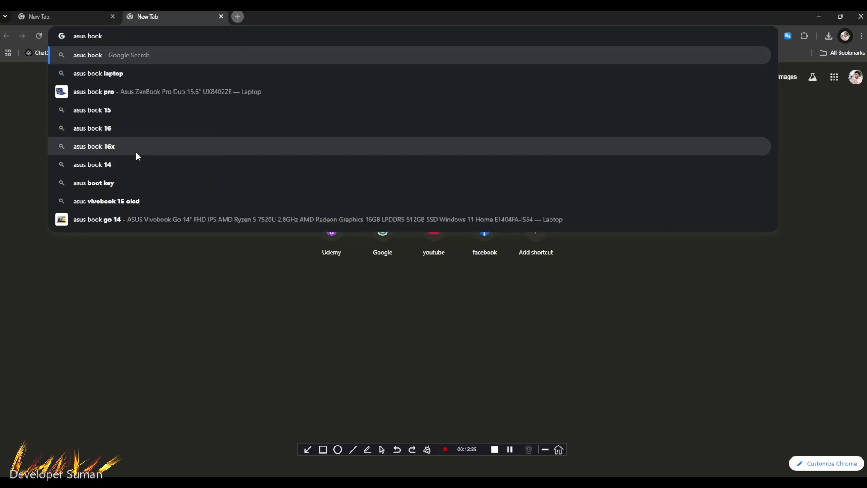
key("BackSpace")
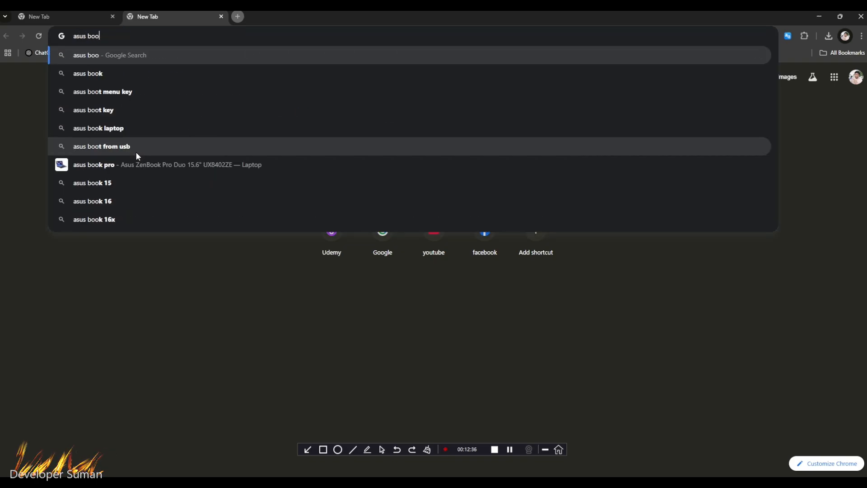
type("t")
key("Return")
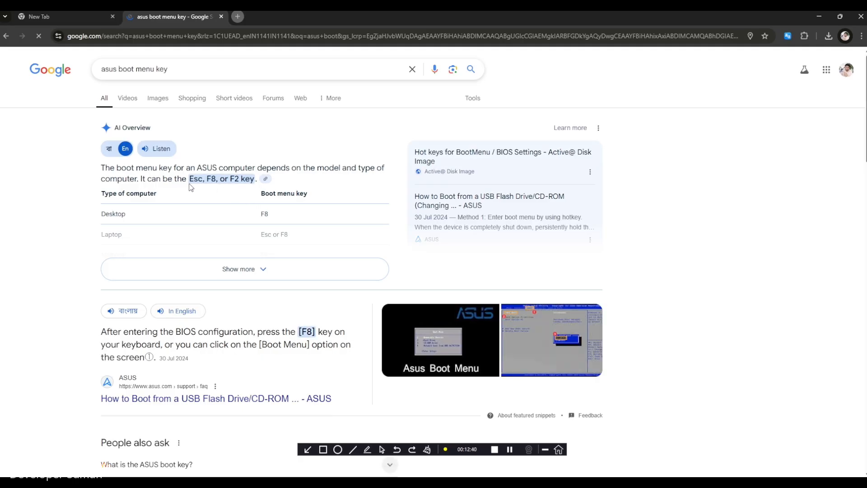
left_click(179, 269)
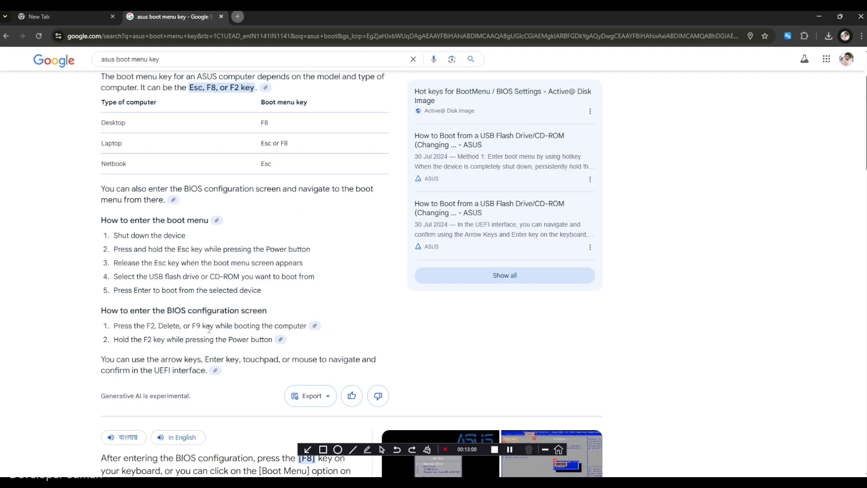
left_click(6, 36)
- Switch back to Rufus, let the ISO copying finish, and close the program
key("alt+Tab")
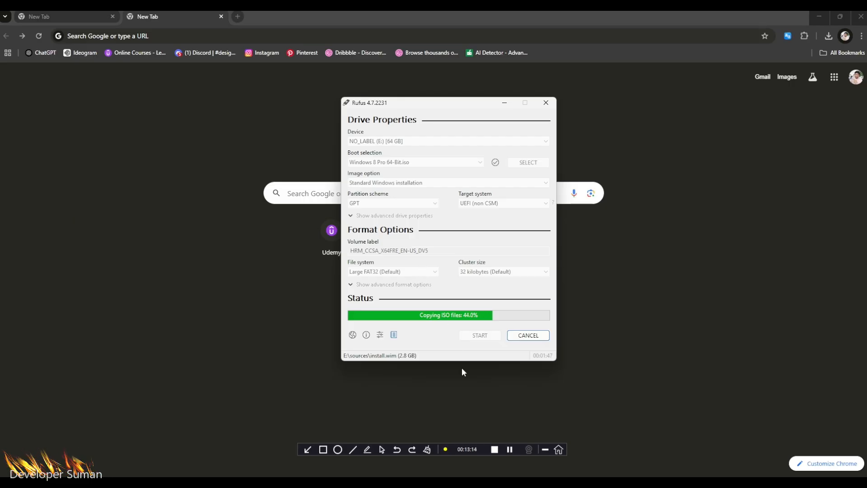
left_click(510, 449)
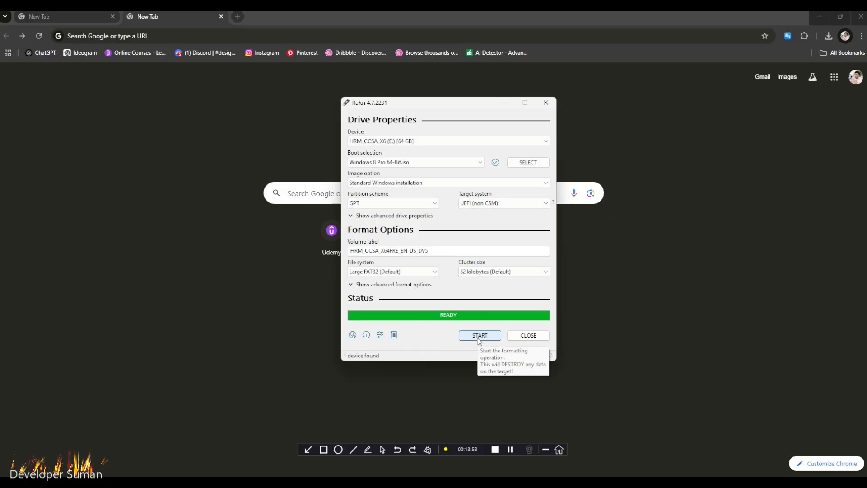
left_click(524, 338)
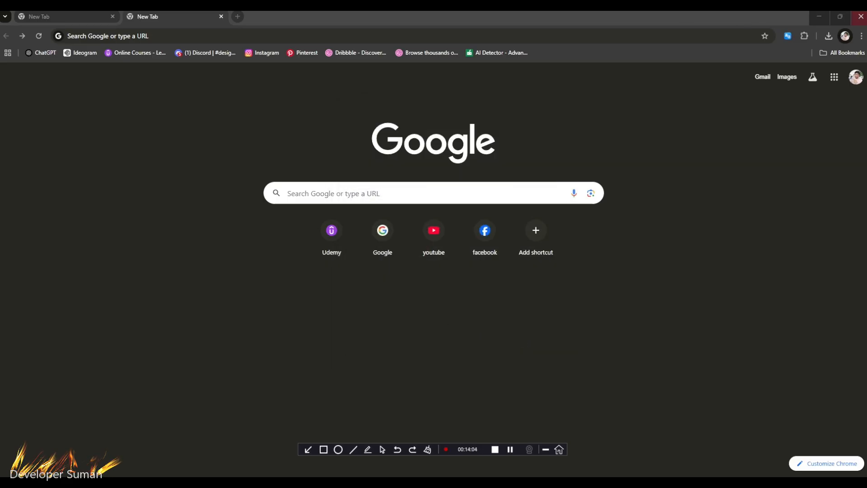
- Close the extra browser tab and search Google for "windows 8 pro product key"
left_click(113, 17)
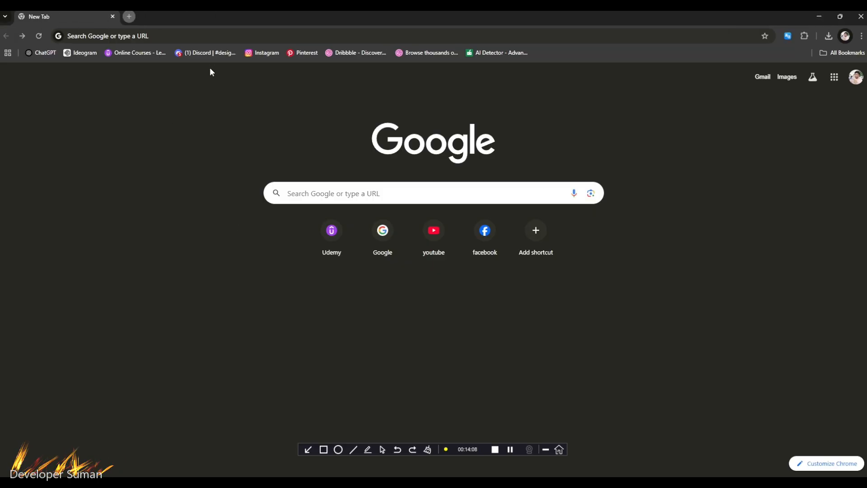
left_click(175, 36)
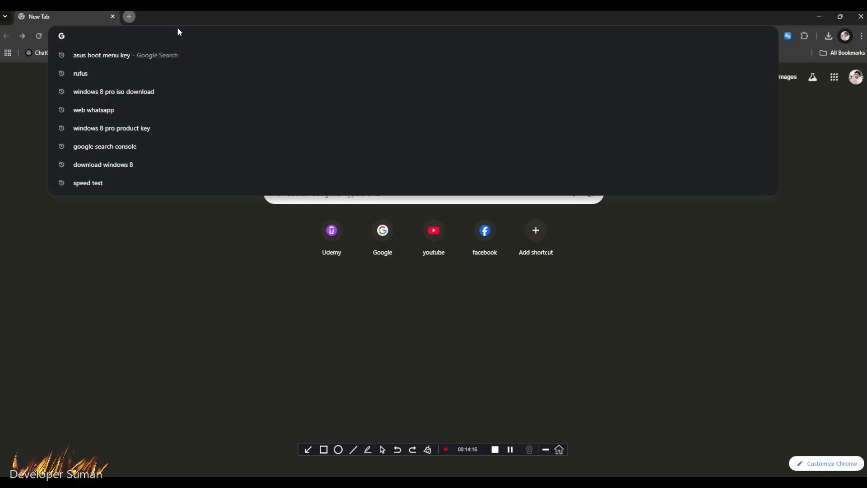
left_click(145, 128)
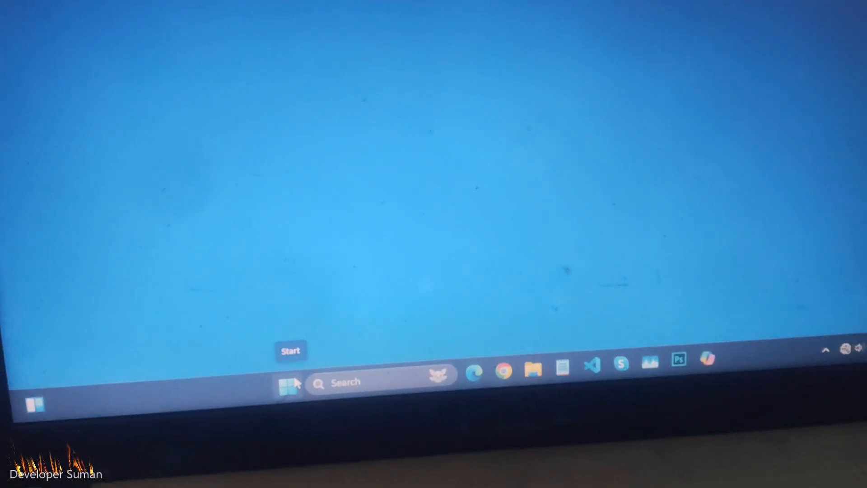
- Restart the PC from Windows into the recovery environment's startup options
left_click(311, 363)
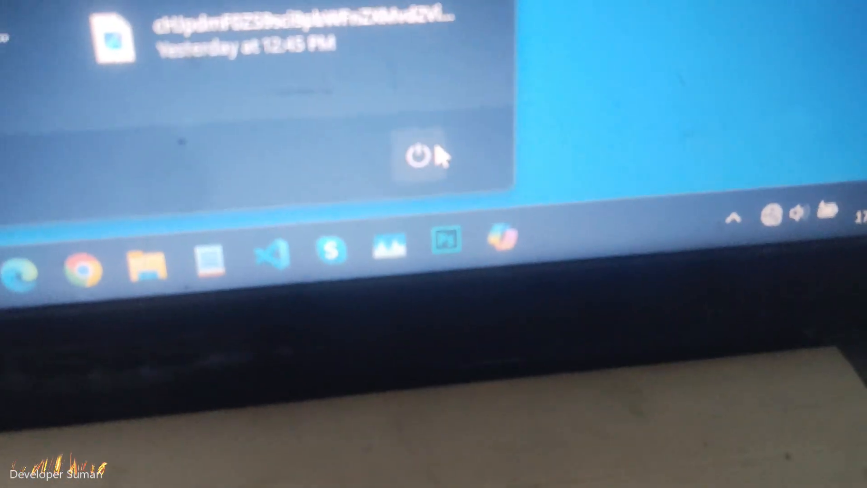
left_click(419, 156)
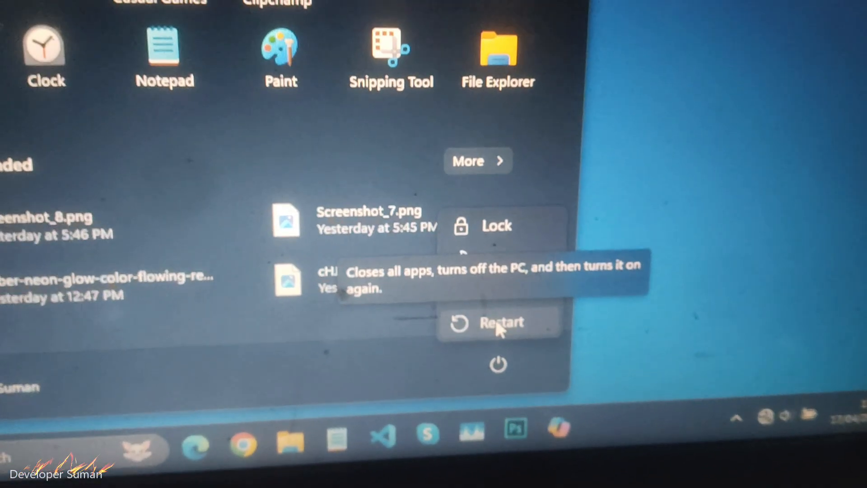
left_click(379, 326)
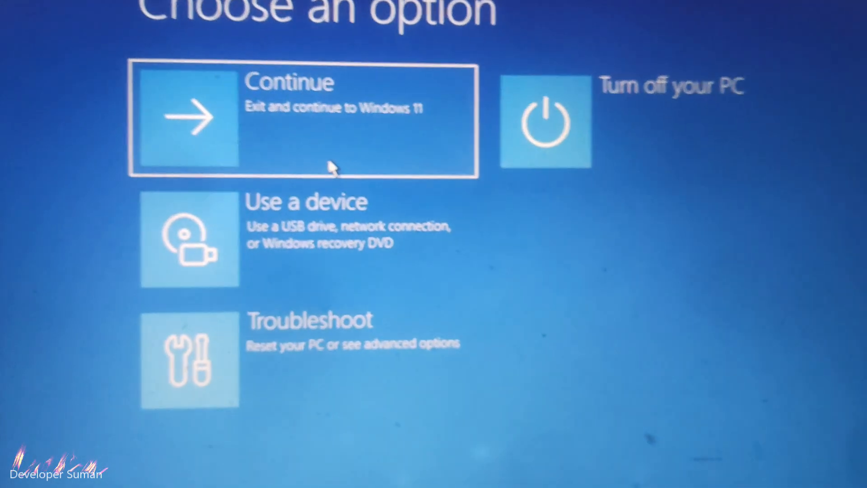
- Restart the PC into UEFI Firmware Settings through the advanced troubleshooting options
left_click(305, 373)
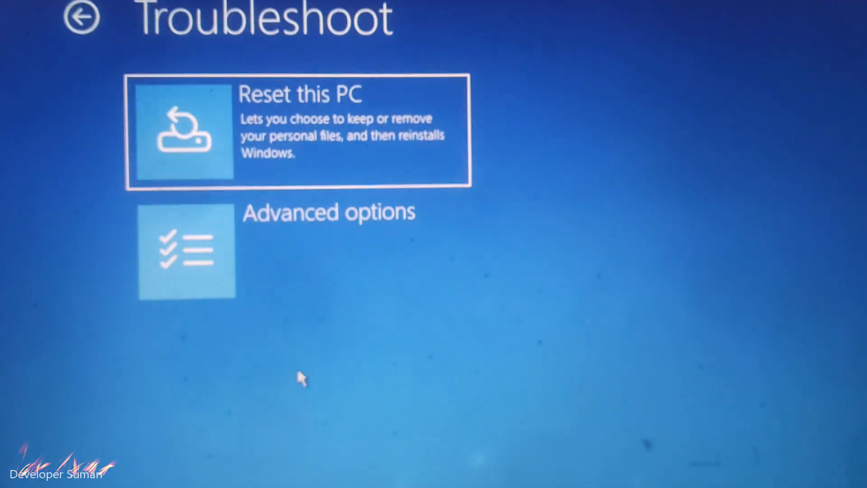
left_click(260, 222)
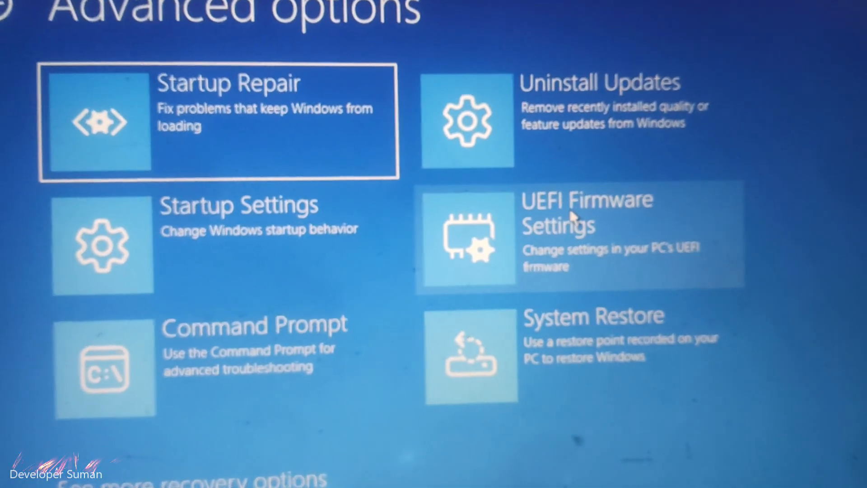
left_click(578, 200)
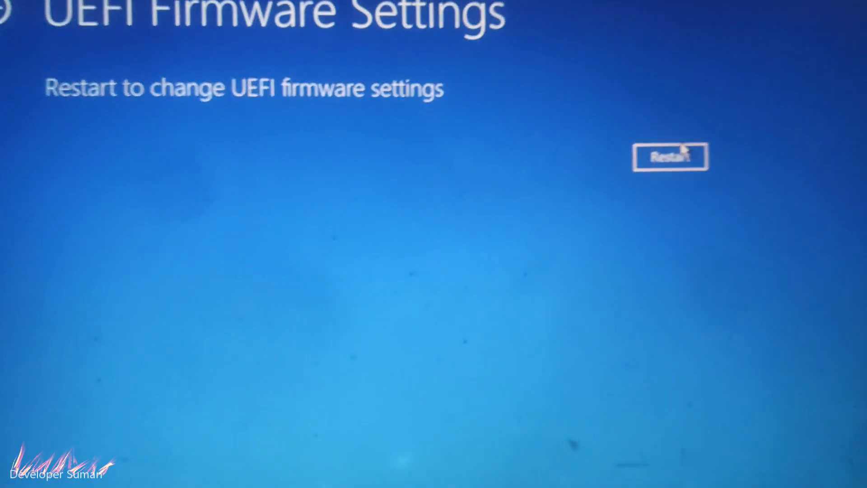
left_click(704, 161)
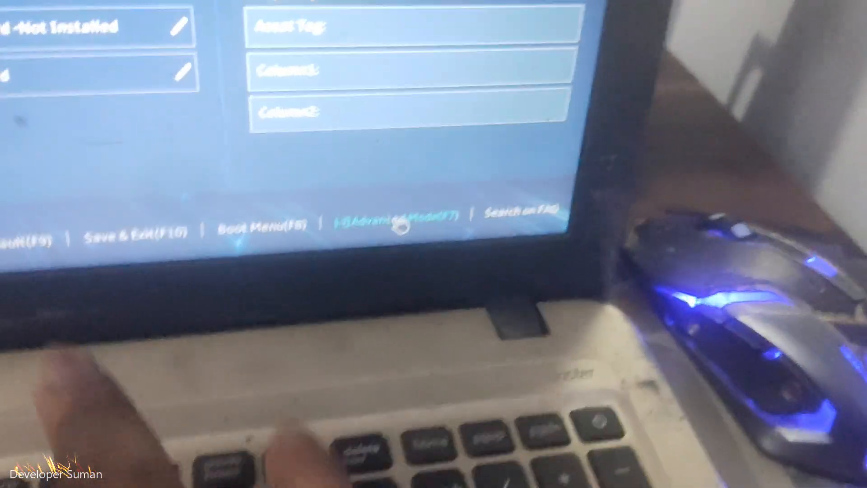
- In the BIOS Advanced Mode security settings, set Secure Boot Control to Disabled
key("F7")
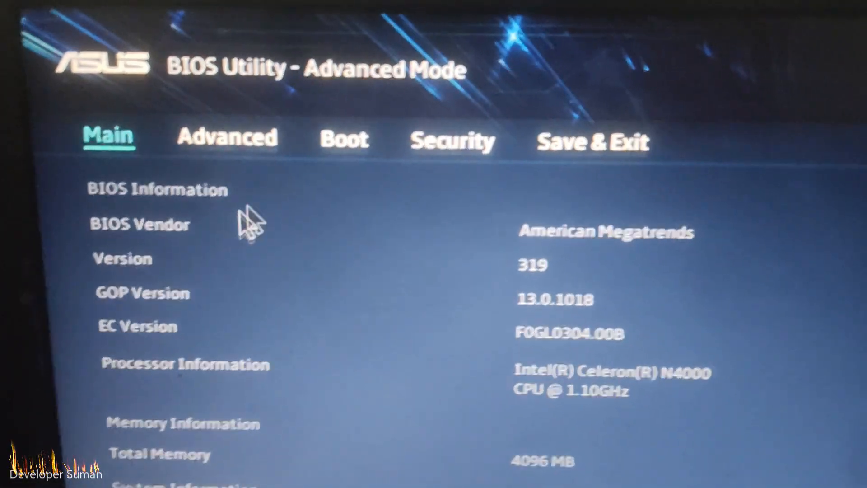
left_click(433, 162)
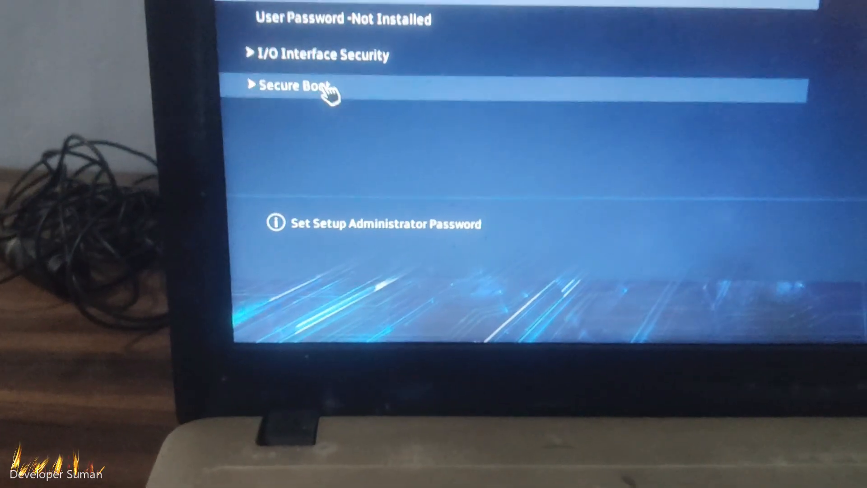
left_click(326, 87)
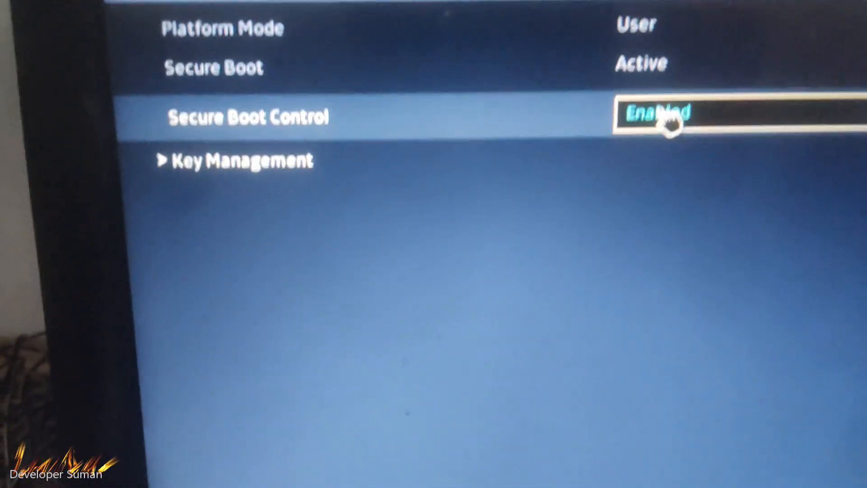
left_click(668, 18)
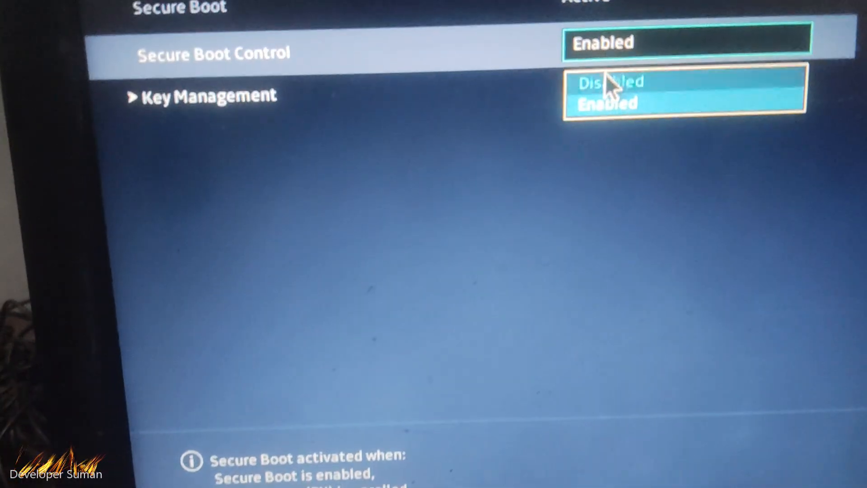
left_click(608, 49)
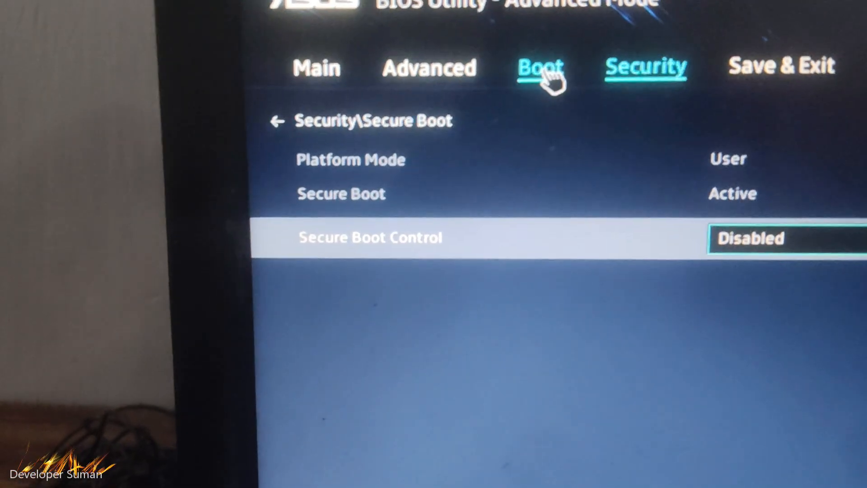
- Save the BIOS changes and restart, choosing "UEFI: VendorCoProductCode 2.00, Partition 1" as the boot device
left_click(547, 72)
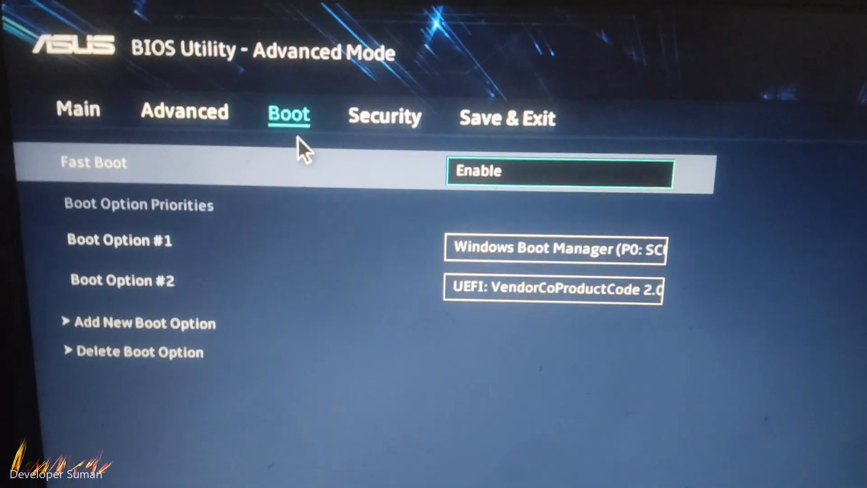
key("F10")
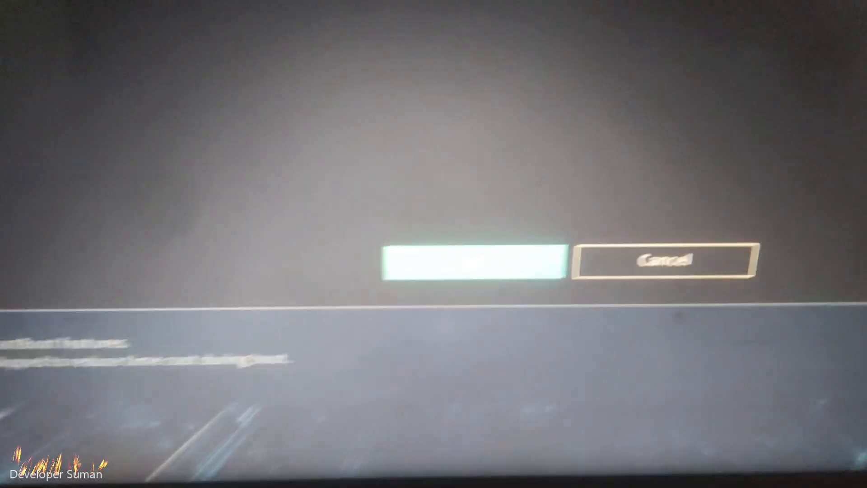
key("Return")
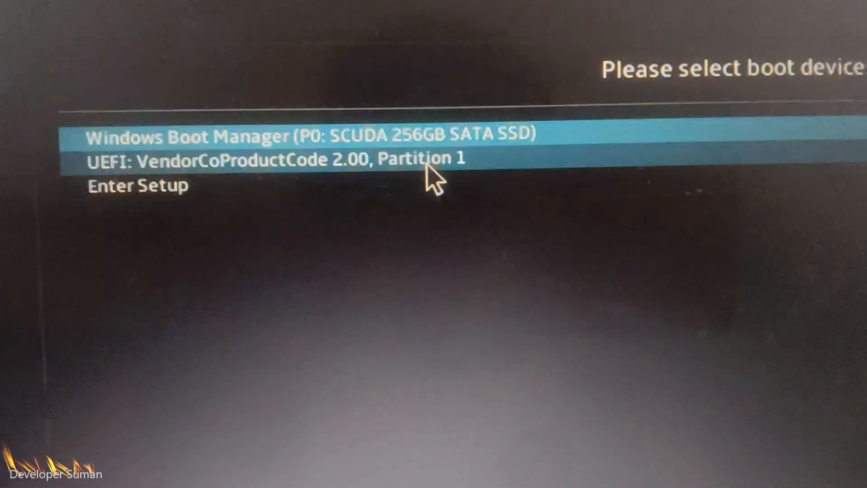
left_click(427, 165)
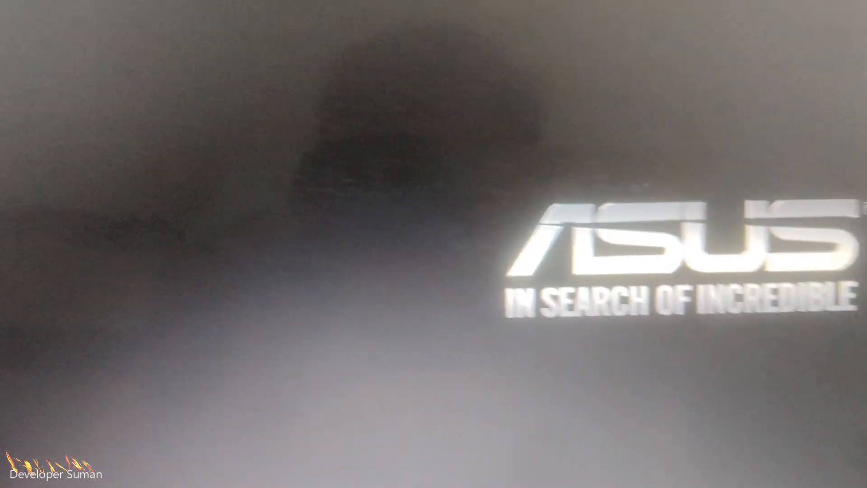